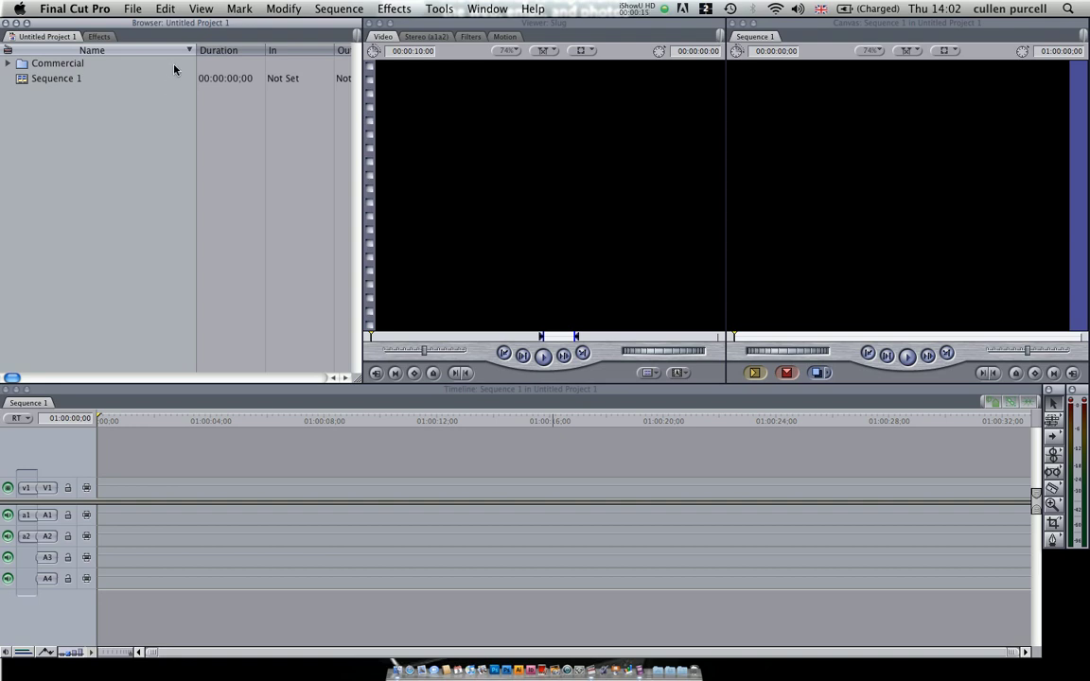
Step: Look through the clips in the Commercial bin and open the Track 1.aif audio in the Viewer
mouse_move(159, 20)
left_mouse_down()
mouse_move(190, 144)
mouse_move(62, 127)
mouse_move(124, 11)
mouse_move(173, 5)
left_mouse_up()
left_click(7, 63)
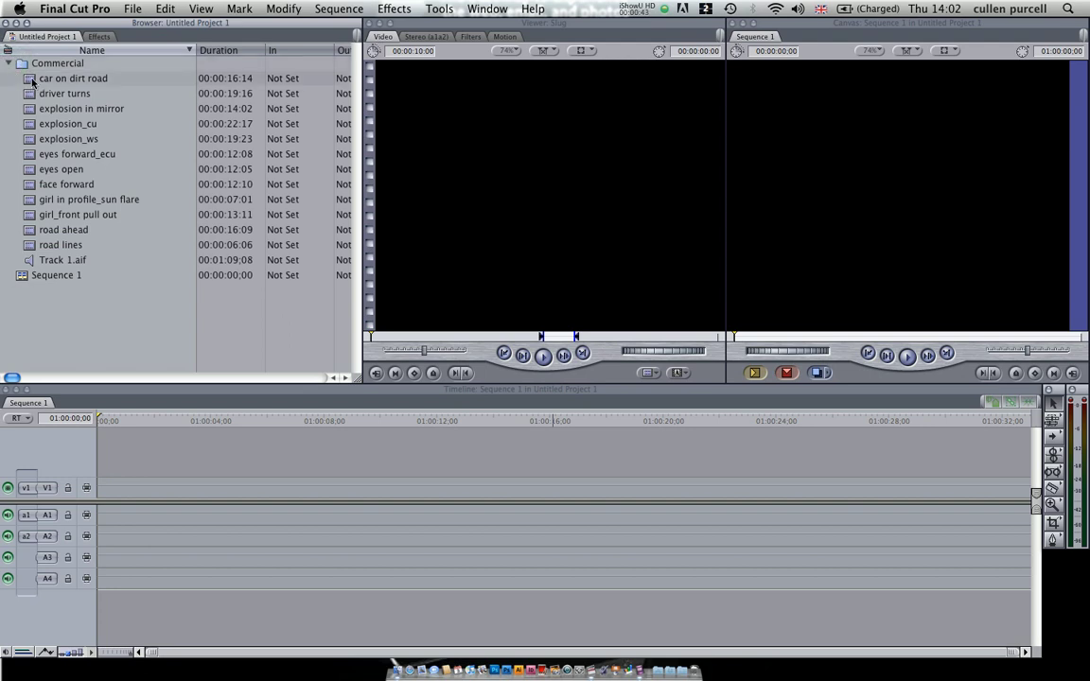
left_click(31, 79)
left_click(33, 95)
left_click(33, 109)
left_click(29, 200)
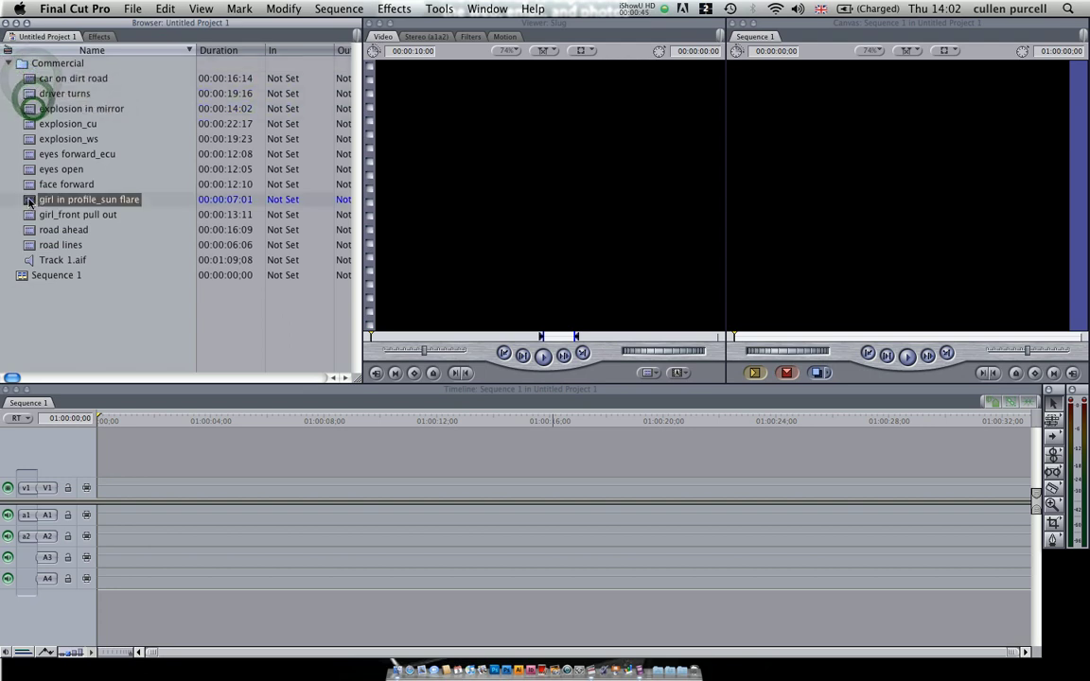
left_click(29, 240)
left_click(29, 259)
double_click(28, 259)
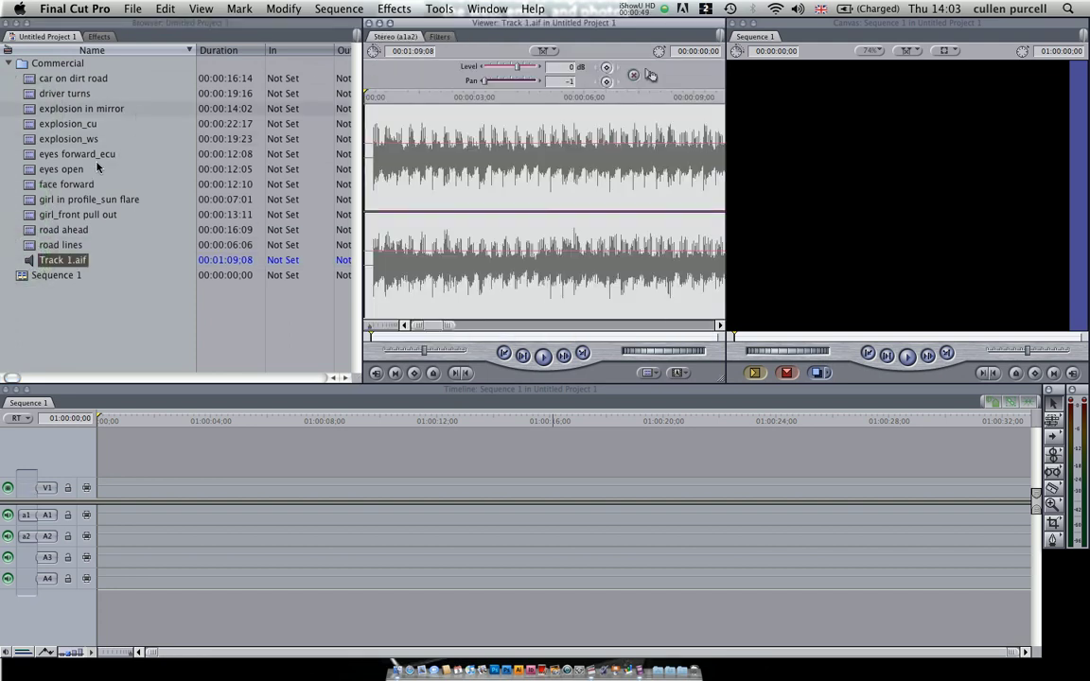
left_click(26, 154)
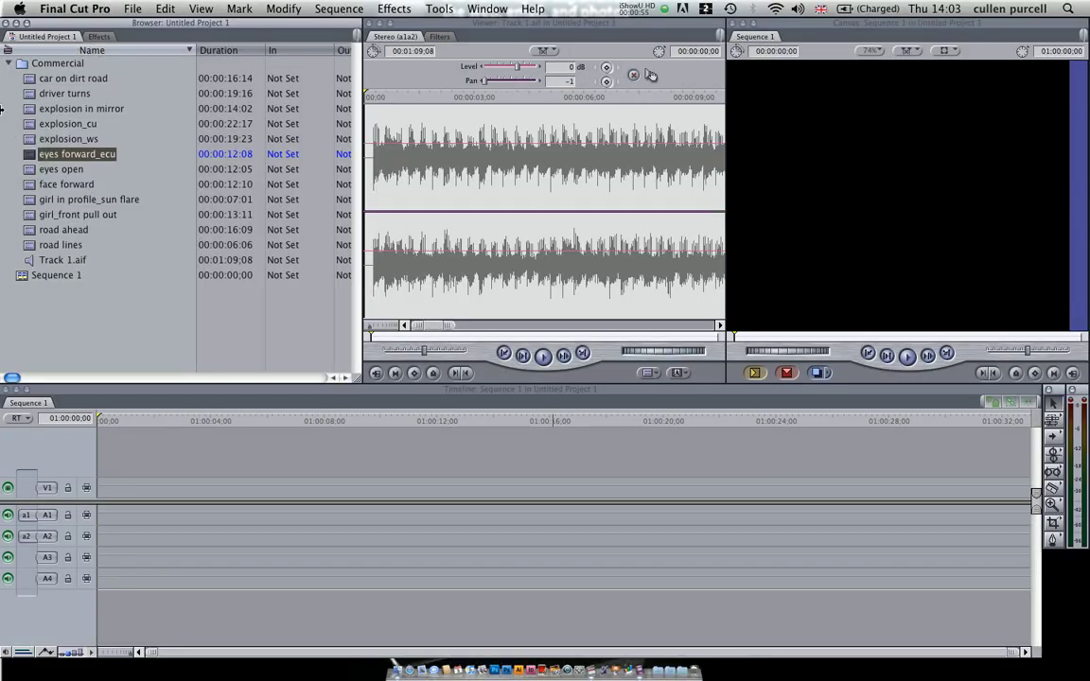
left_click(7, 62)
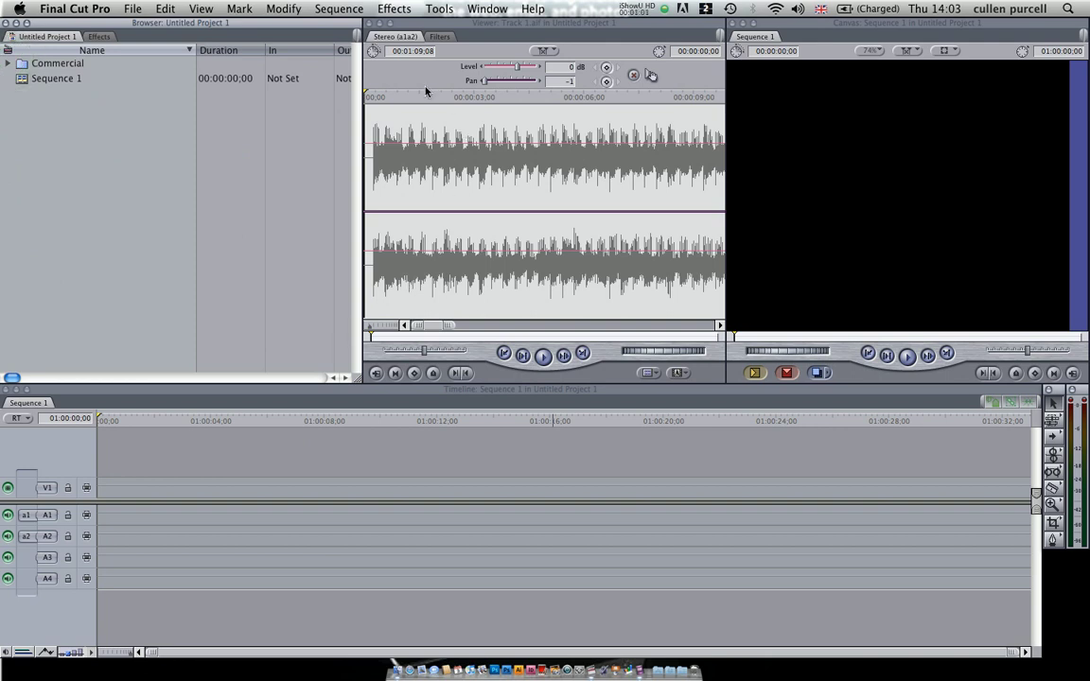
Step: Examine the contents of the Favorites bin among the effects
left_click(99, 36)
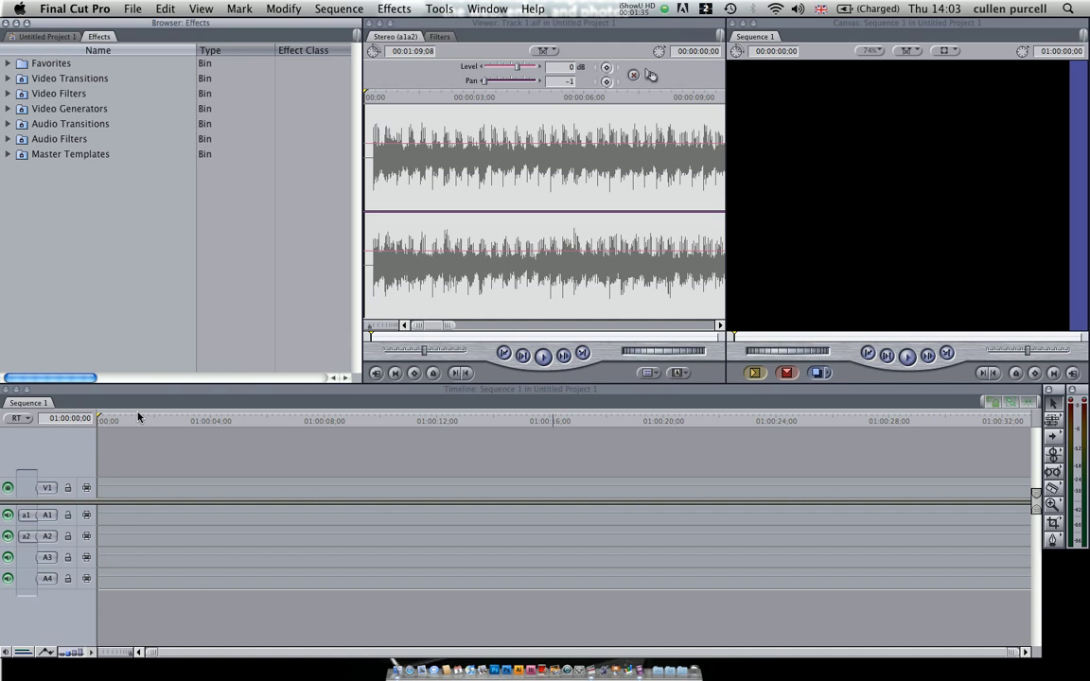
left_click(8, 63)
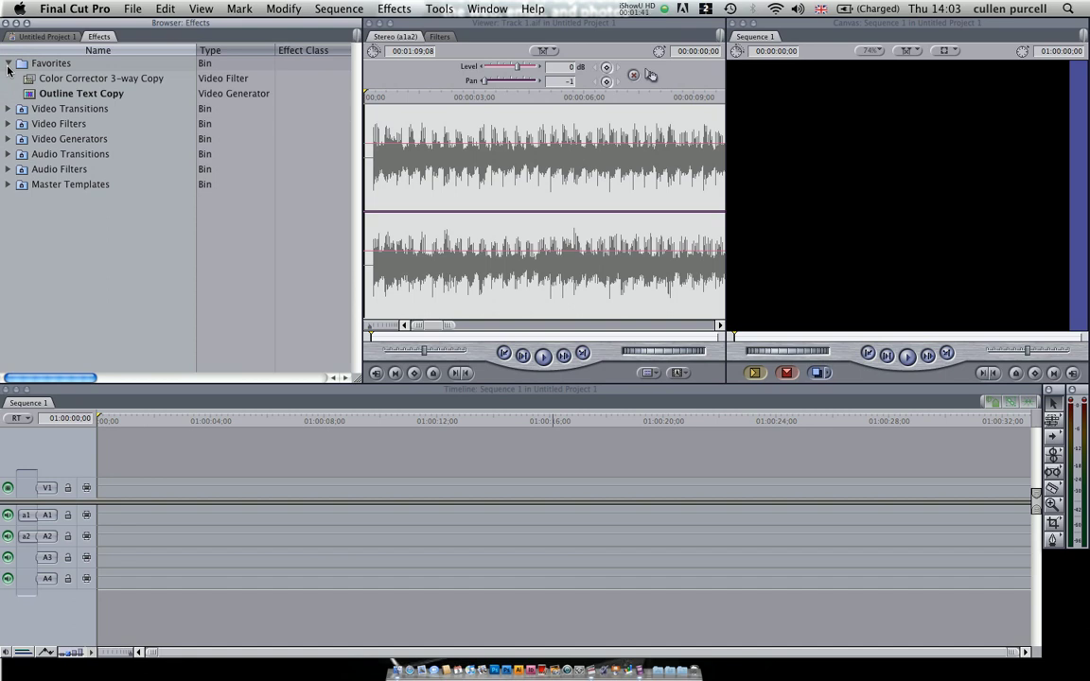
left_click(8, 66)
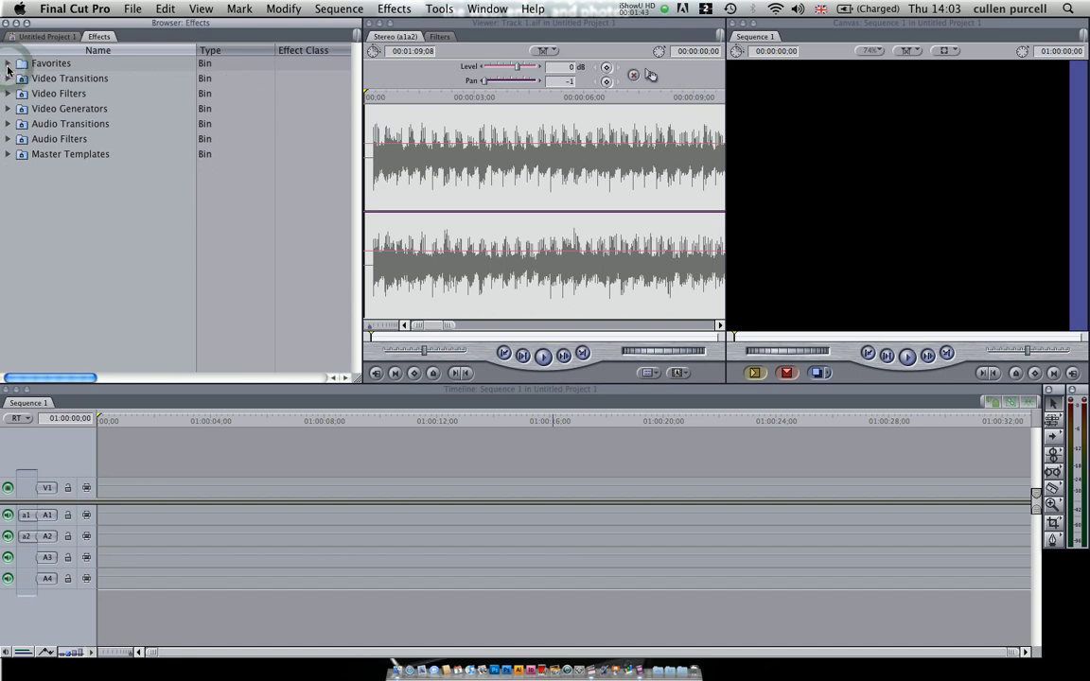
Step: Add a copy of the Glow video filter to the Favorites bin and check it there
left_click(8, 93)
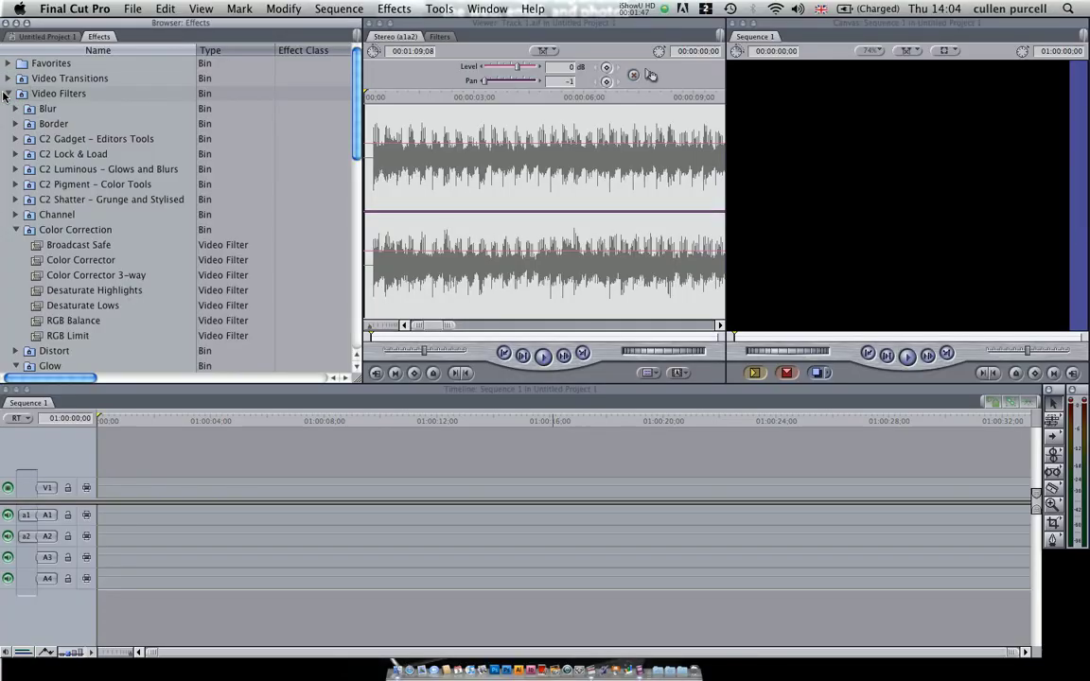
scroll(5, 98, "down", 6)
left_click_drag(35, 244, 65, 153)
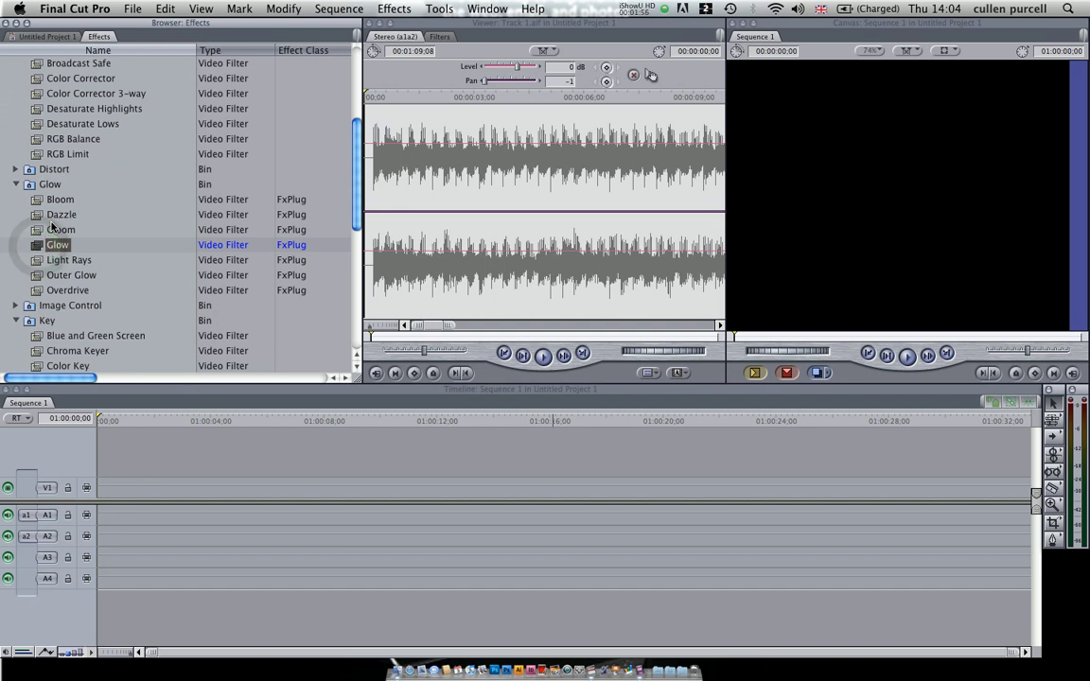
scroll(8, 175, "up", 6)
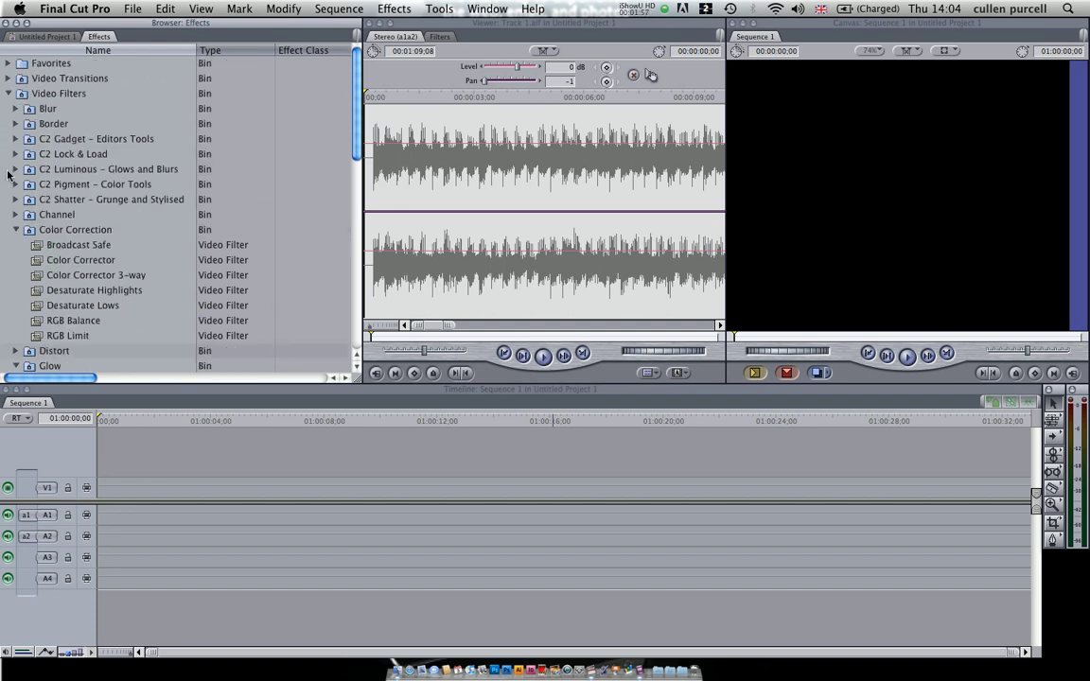
left_click(15, 229)
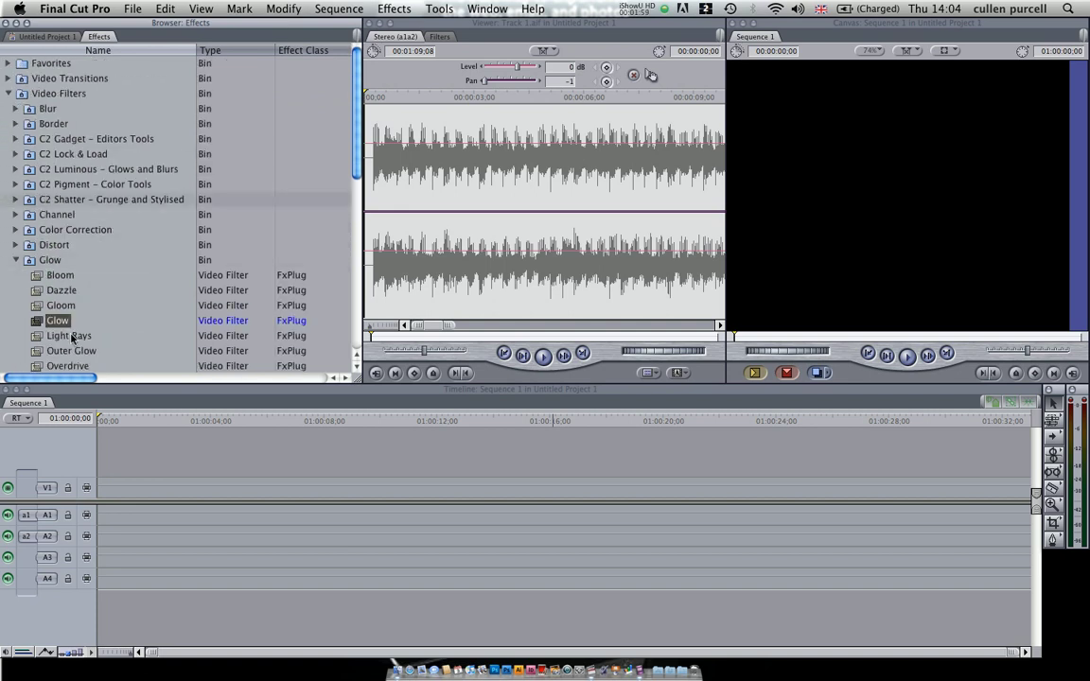
left_click_drag(55, 321, 35, 58)
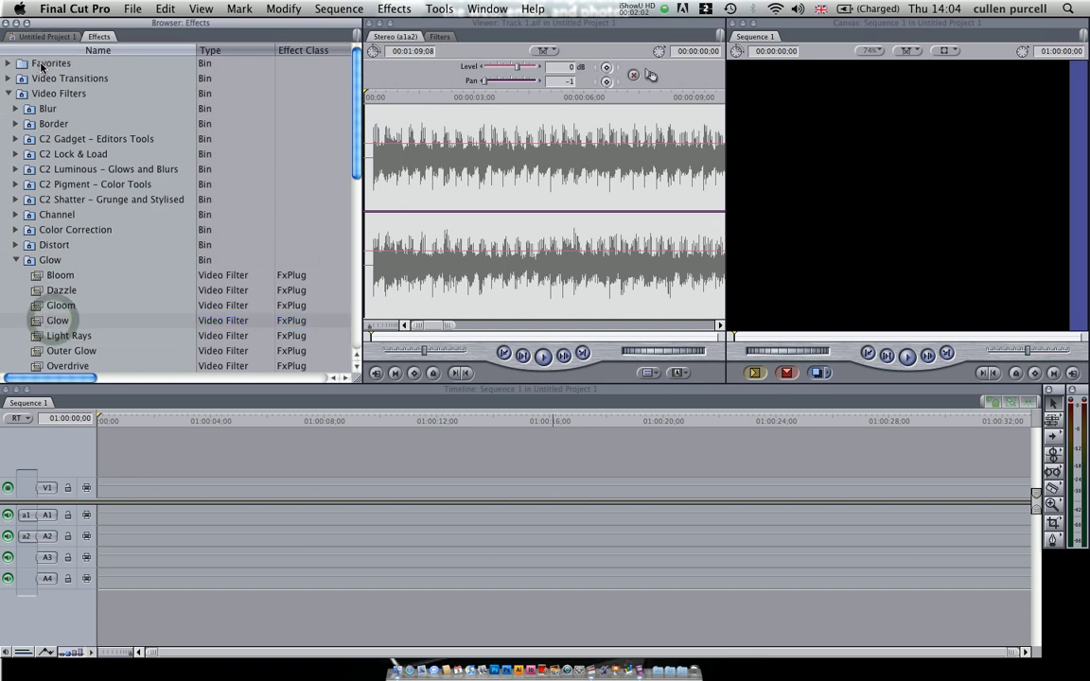
left_click(6, 64)
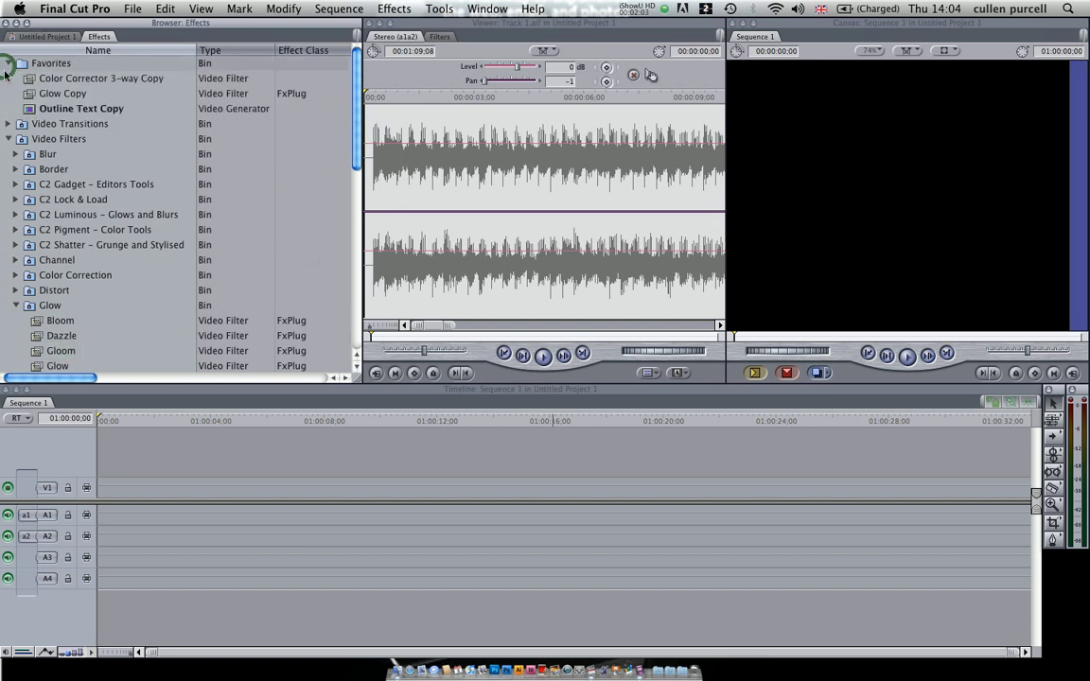
left_click(9, 139)
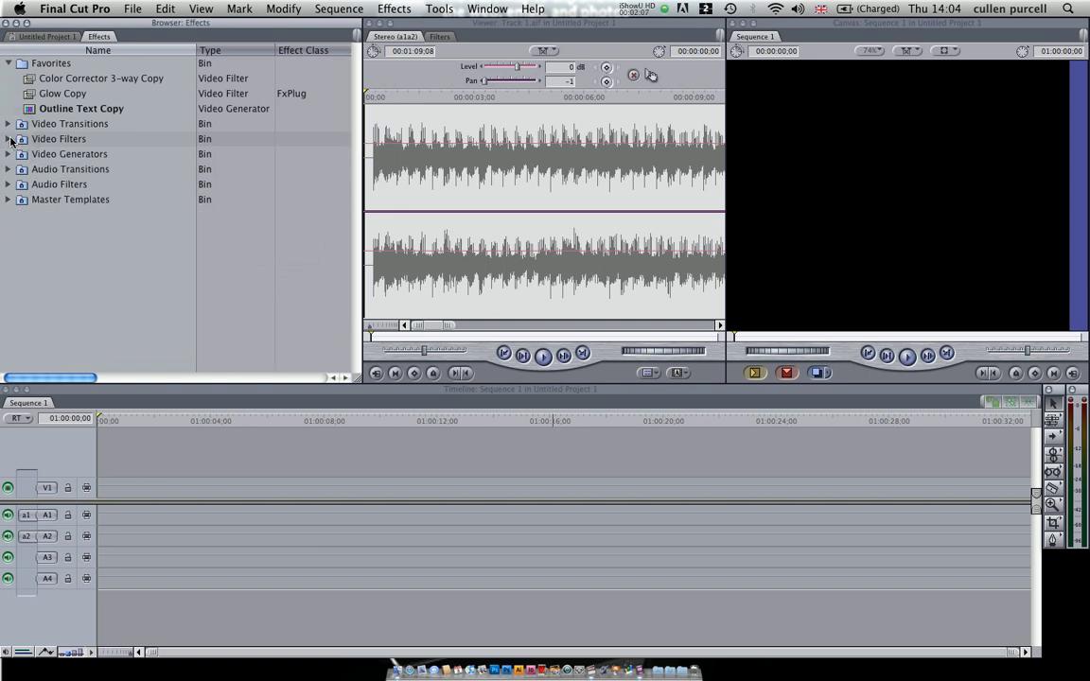
Step: Delete Outline Text Copy, Glow Copy and Color Corrector 3-way Copy from the Favorites bin
left_click(36, 109)
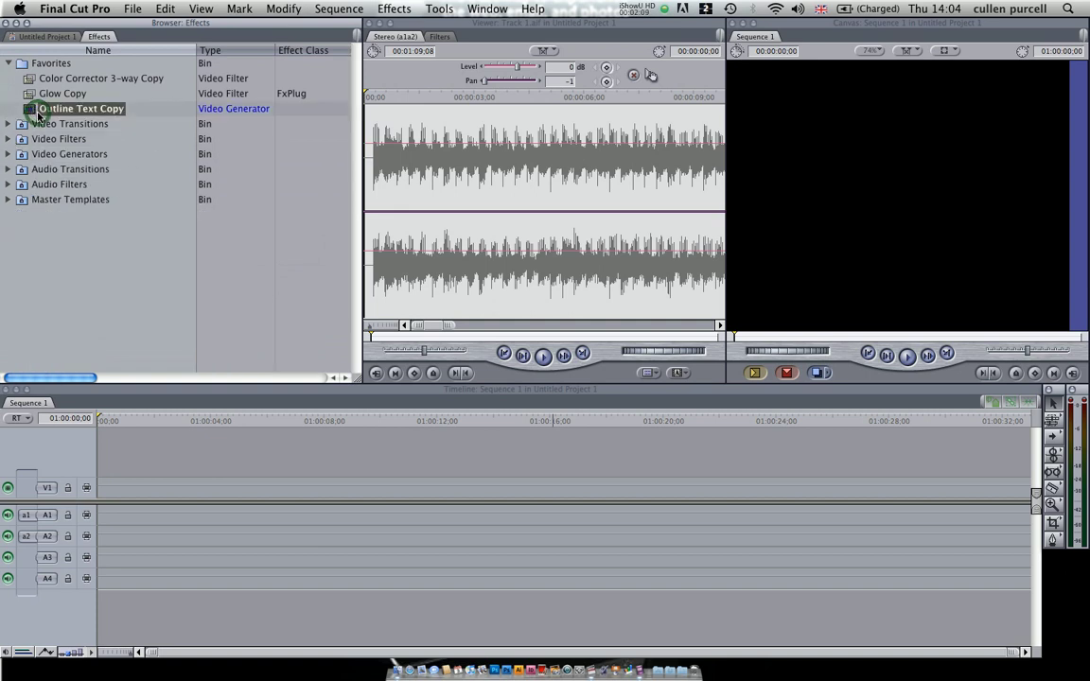
key("BackSpace")
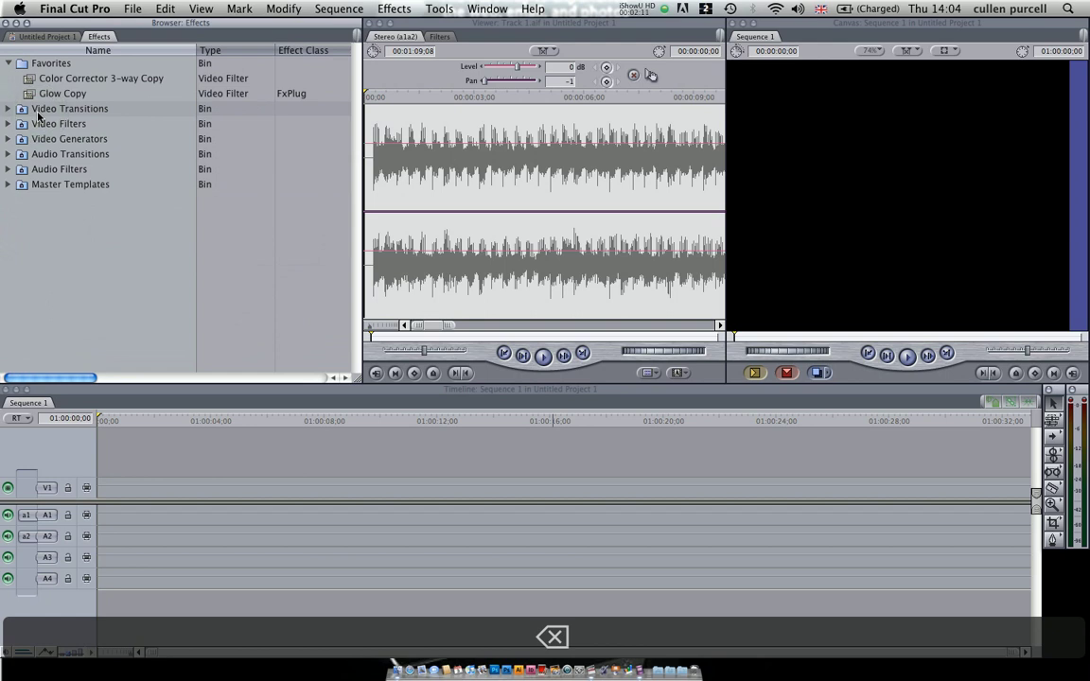
left_click(36, 93)
key("BackSpace")
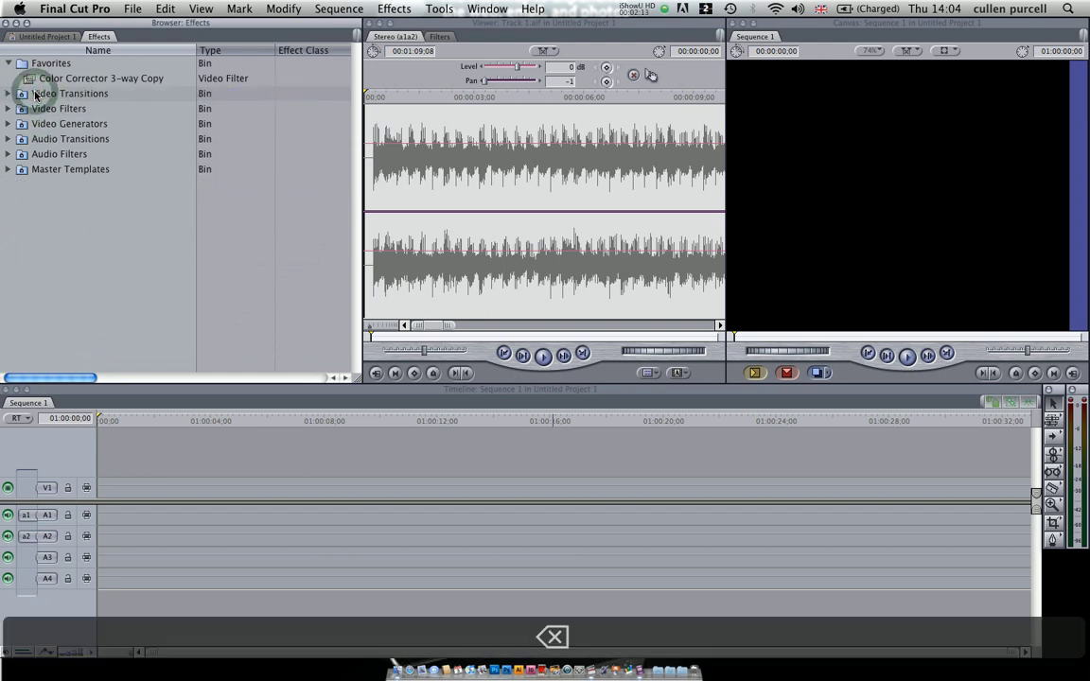
left_click(36, 78)
key("BackSpace")
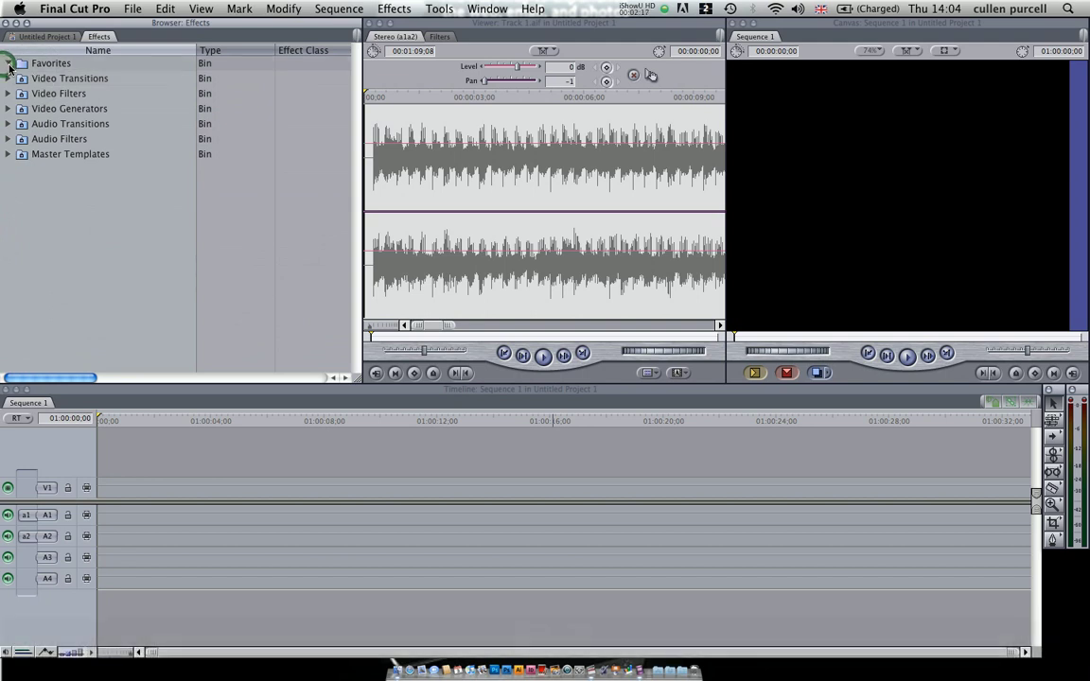
left_click(9, 63)
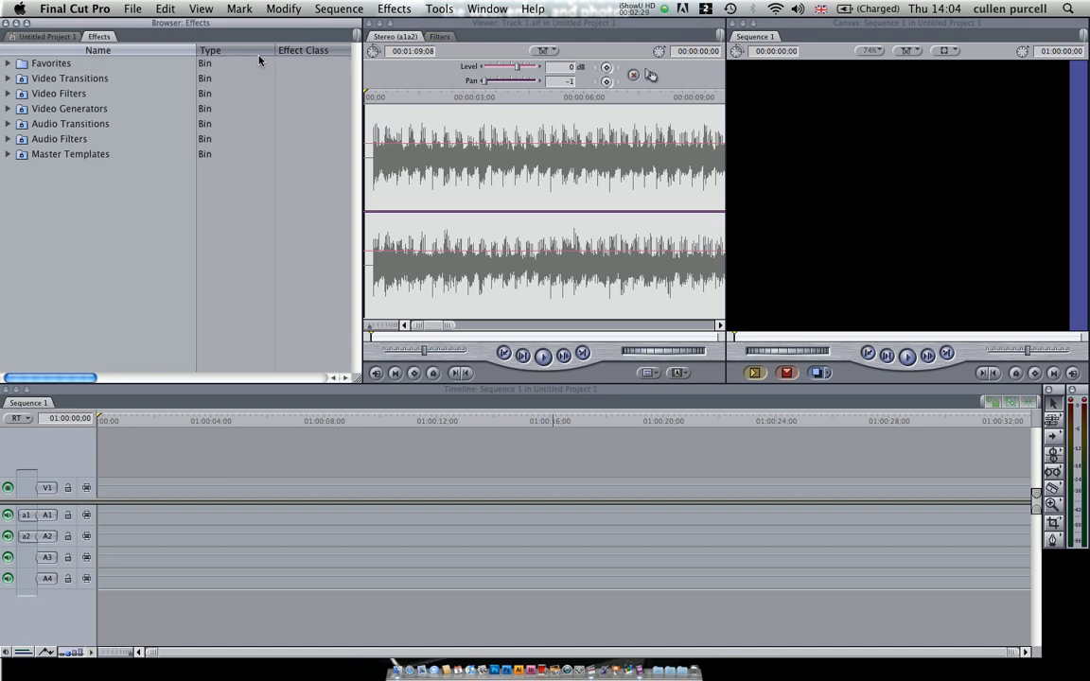
Step: Return to the project's Commercial bin and open the eyes forward_ecu clip in the Viewer
left_click(392, 76)
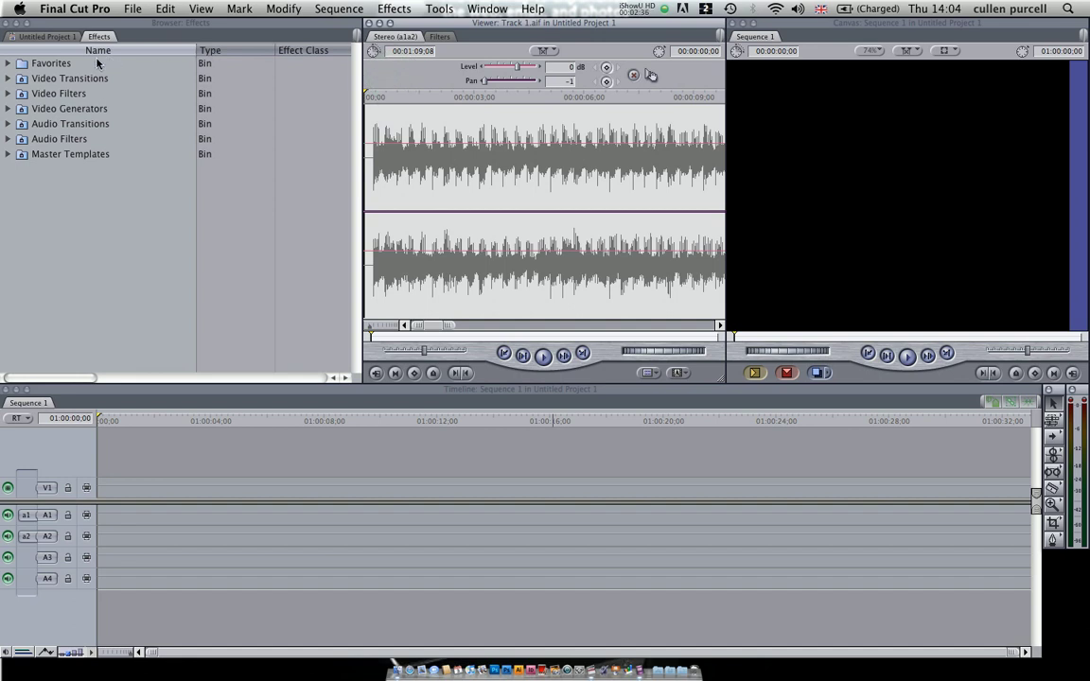
left_click(52, 36)
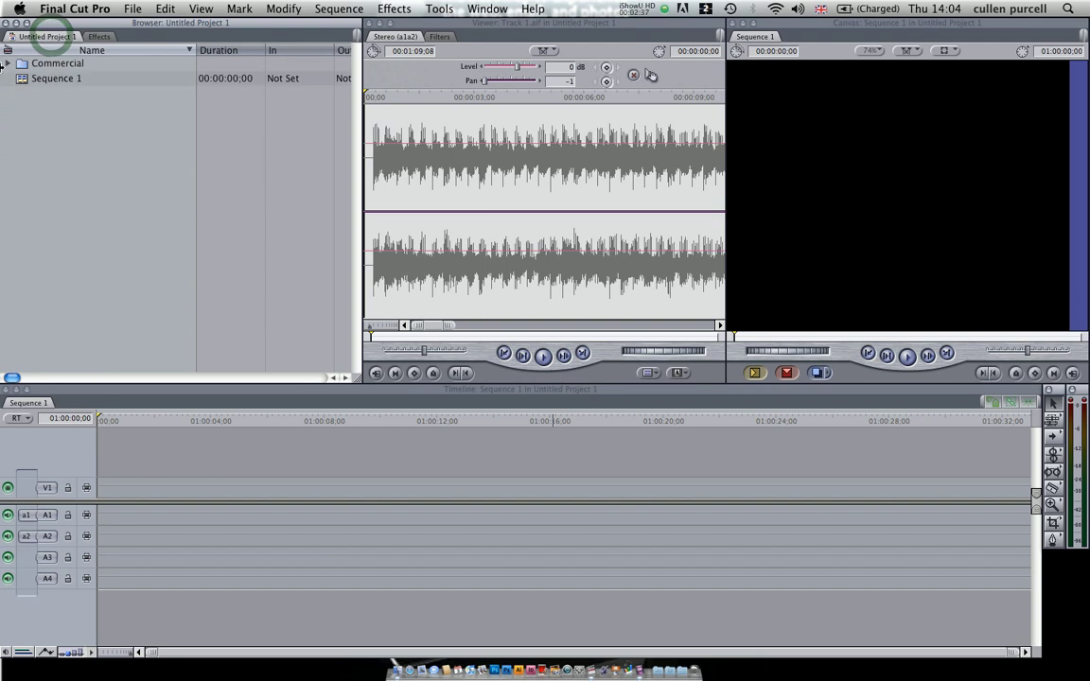
left_click(8, 63)
left_click(28, 155)
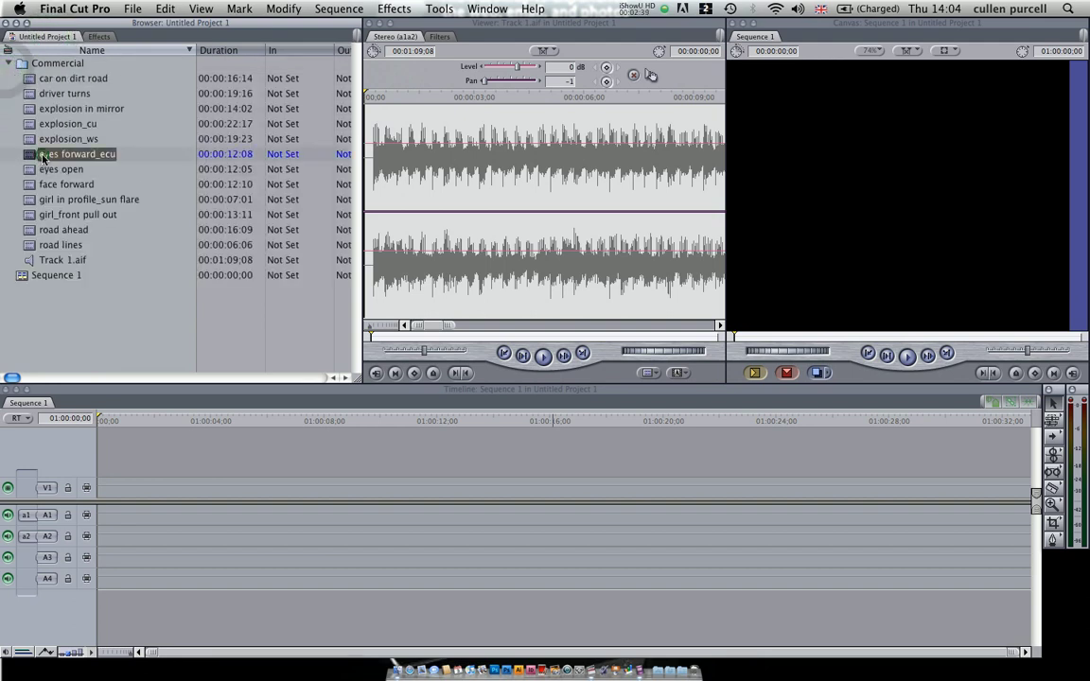
double_click(26, 156)
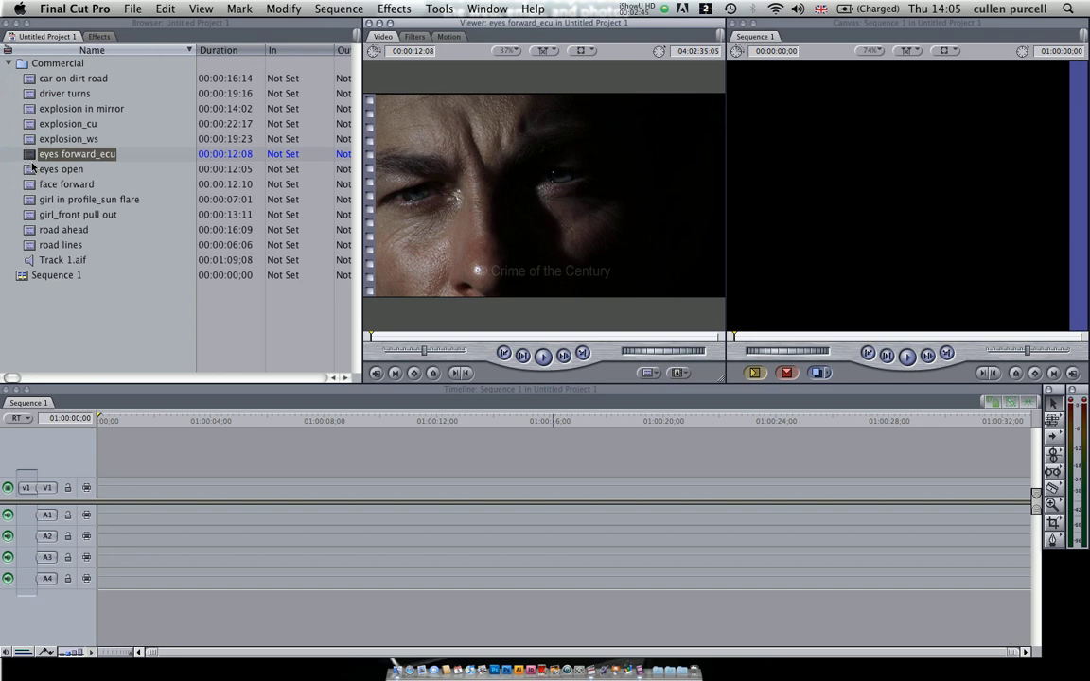
Step: Load the eyes open clip into the Viewer and play it to just past its midpoint
left_click(31, 171)
double_click(30, 170)
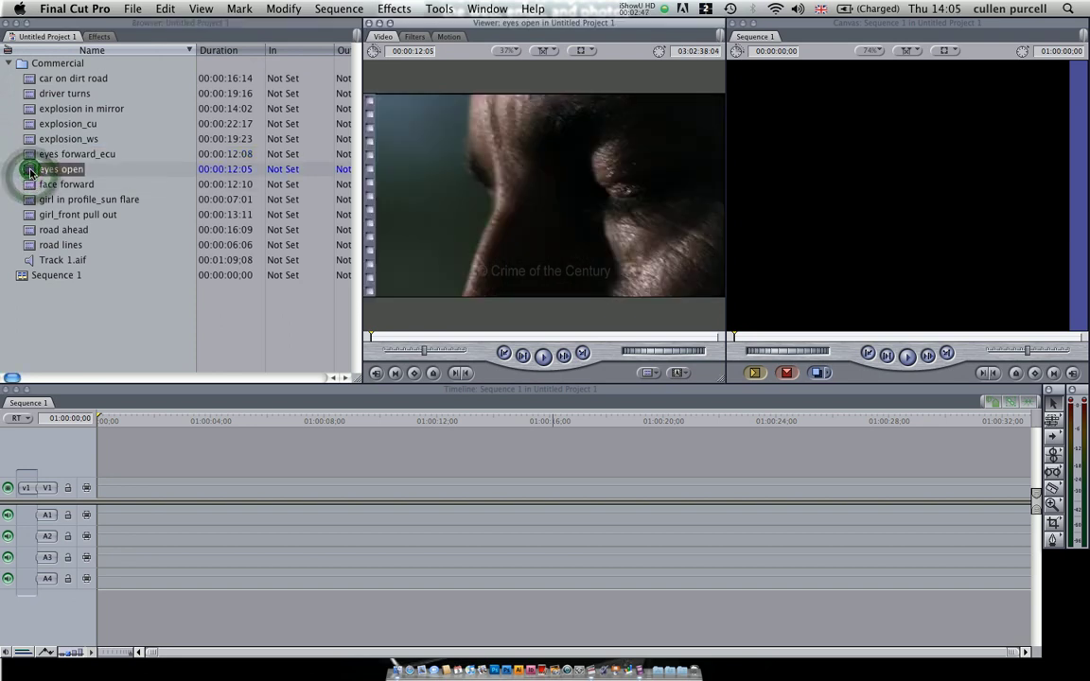
key("space")
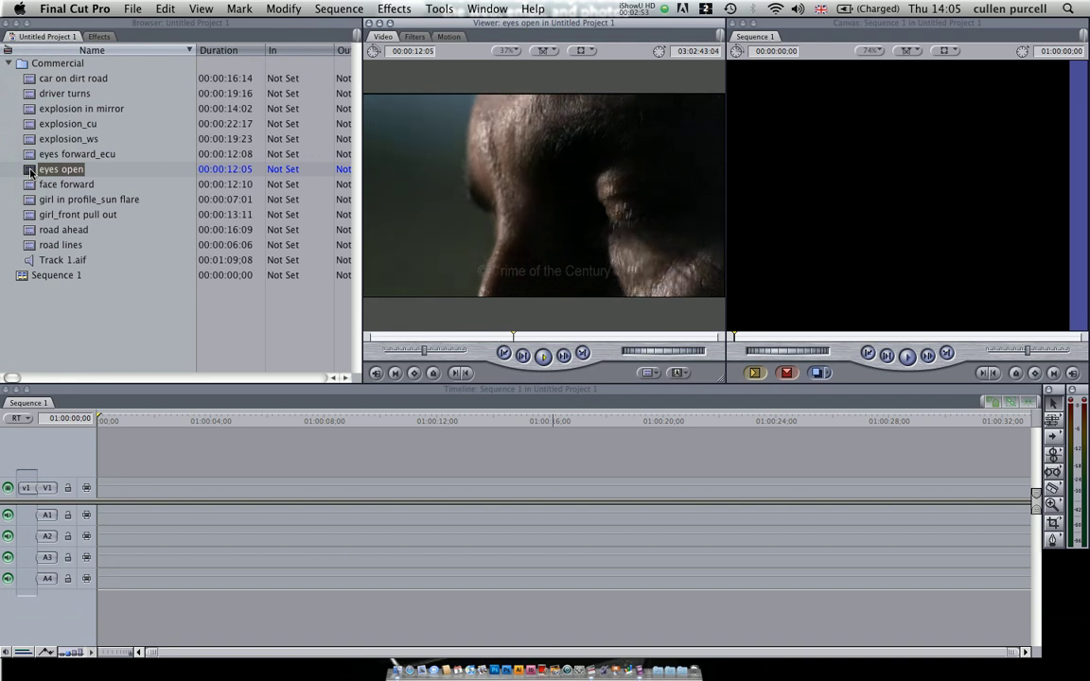
key("space")
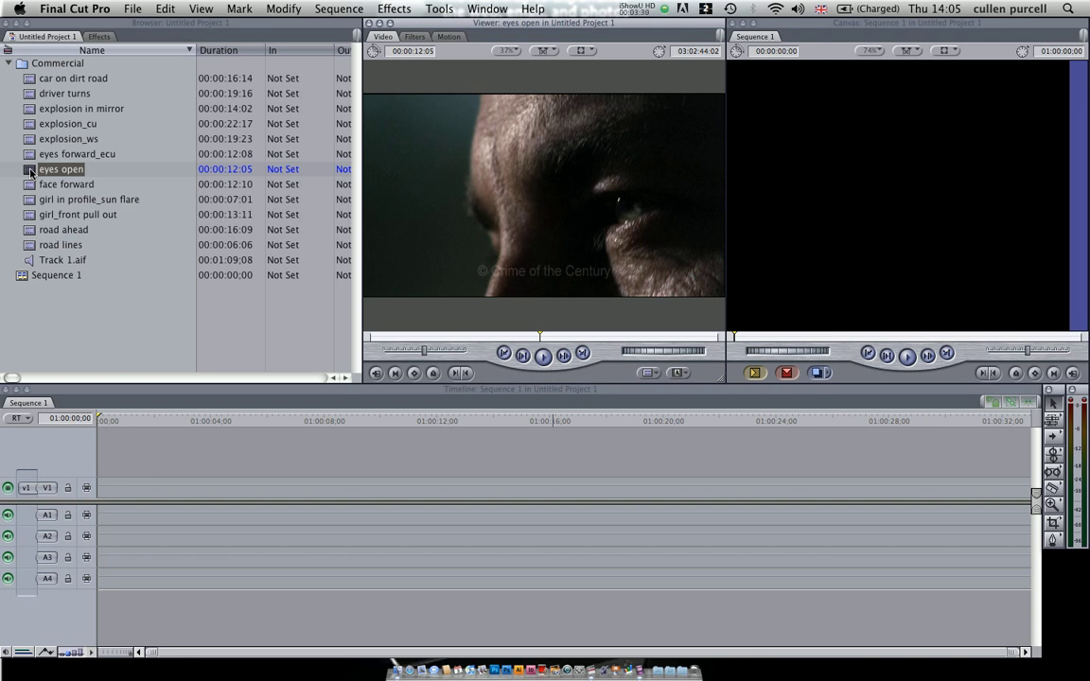
Step: Add the eyes open clip to Sequence 1 through the Canvas, changing the sequence settings to match the clip
double_click(849, 23)
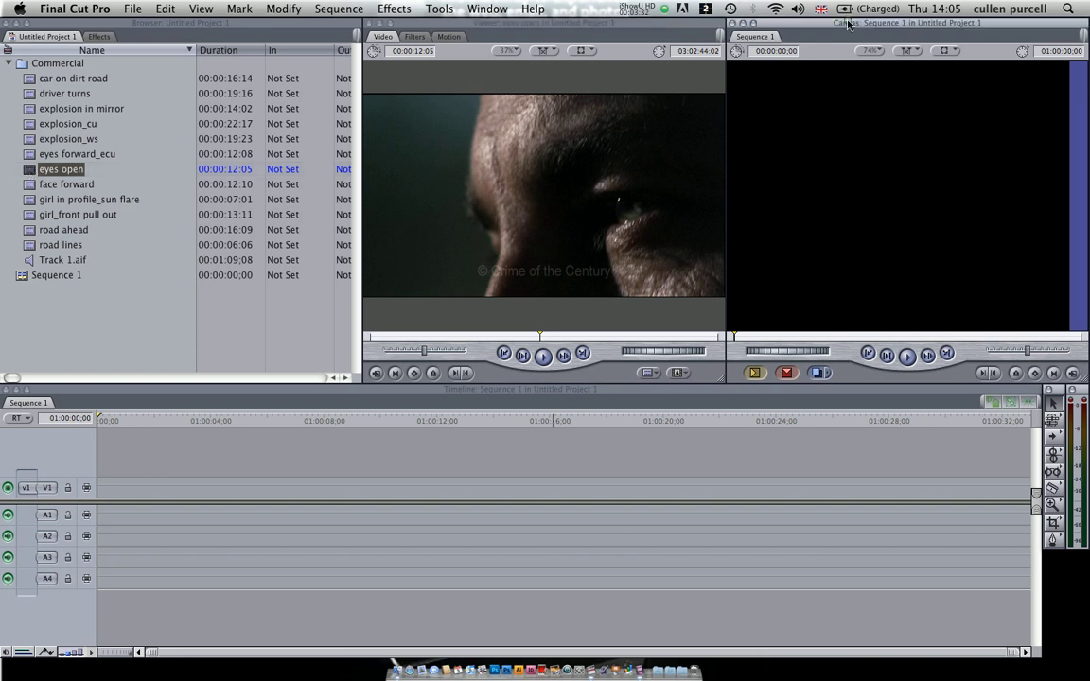
left_click(688, 670)
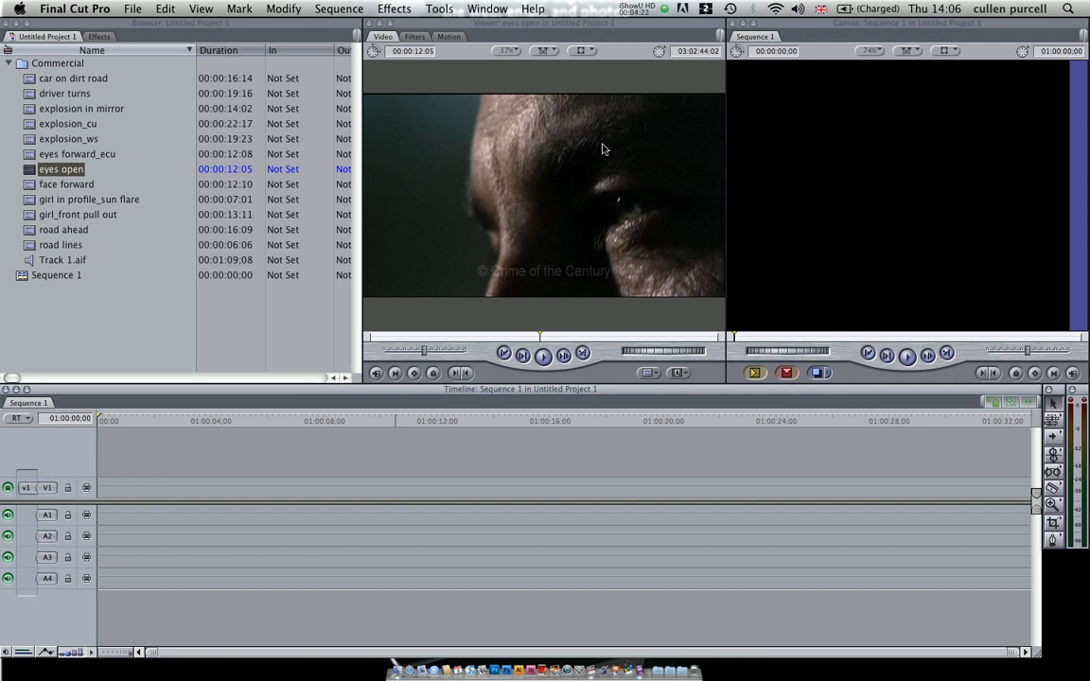
mouse_move(601, 145)
left_mouse_down()
mouse_move(526, 123)
mouse_move(946, 132)
mouse_move(961, 110)
mouse_move(974, 157)
left_mouse_up()
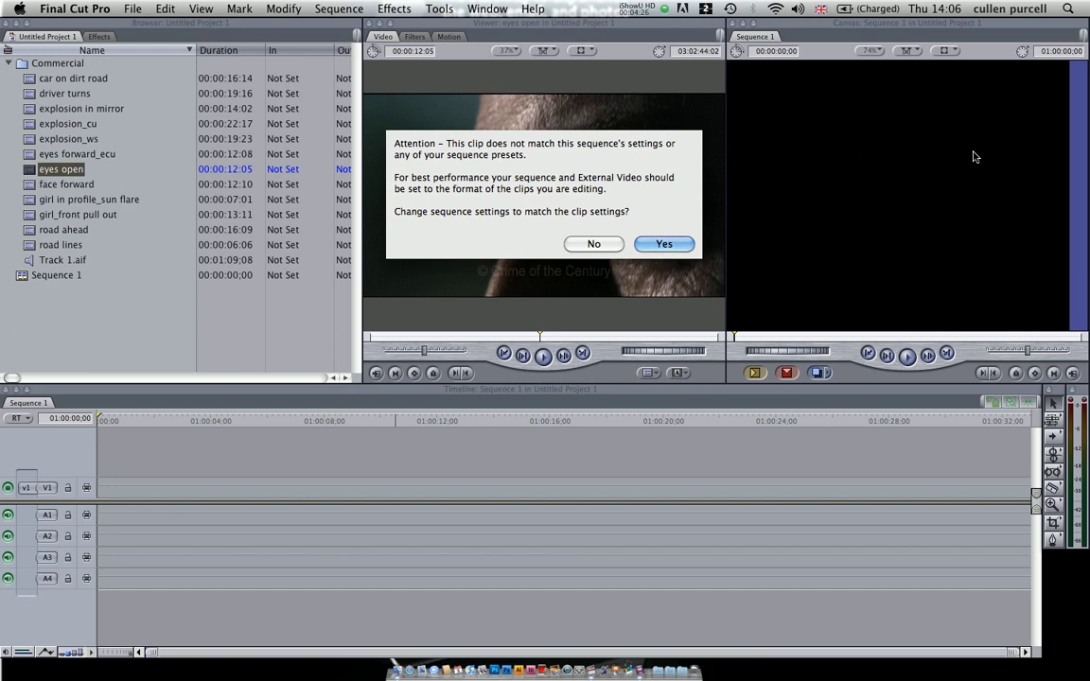
key("Return")
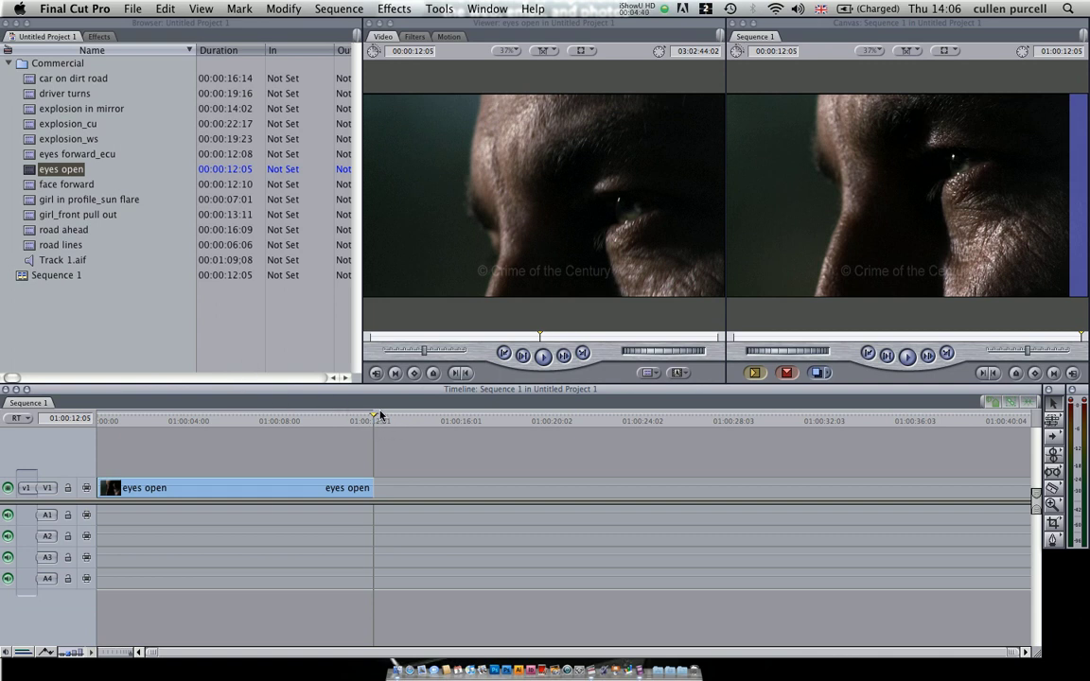
Step: Play part of the eyes open clip in the sequence, starting around 01:00:04, and stop near 01:00:08
left_click_drag(380, 413, 207, 422)
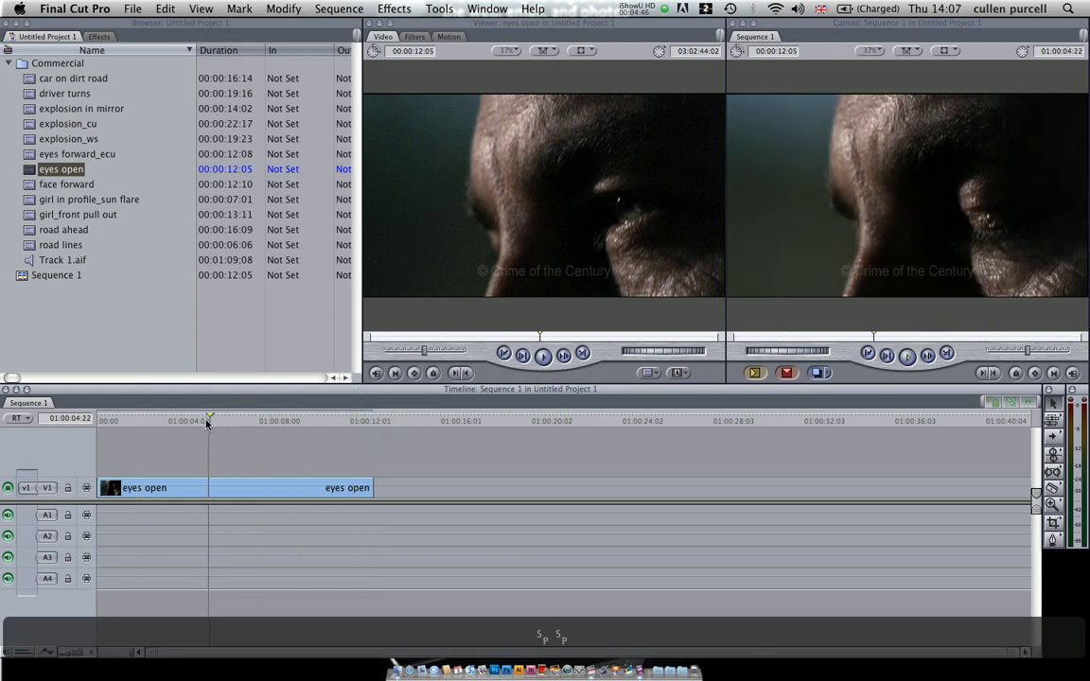
key("space")
key("space")
key("space")
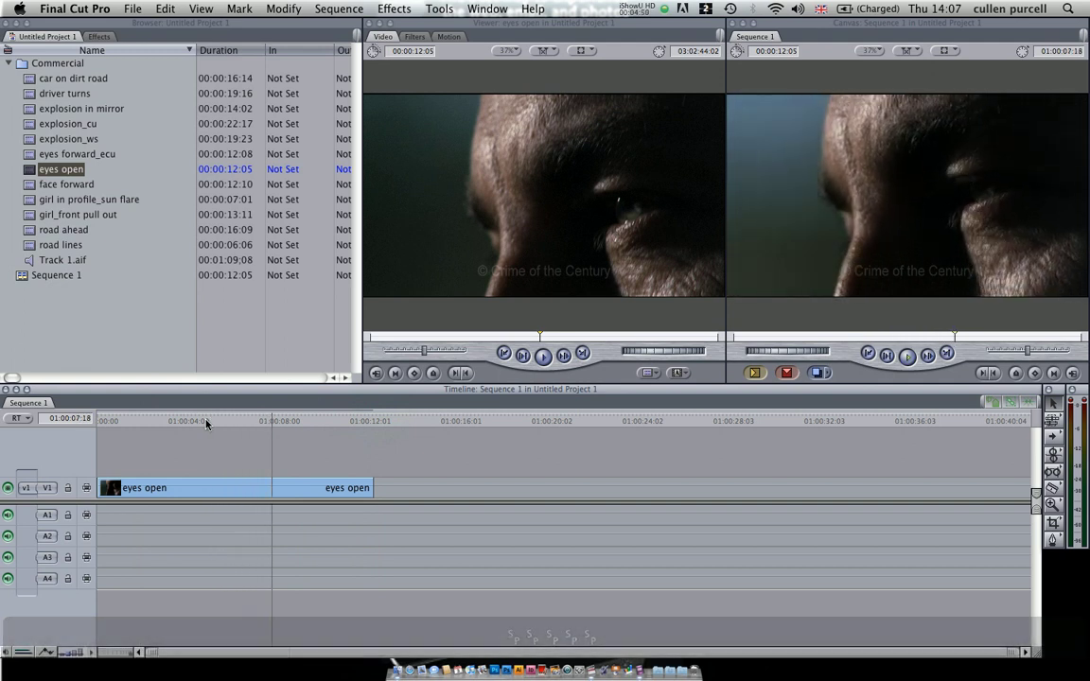
key("space")
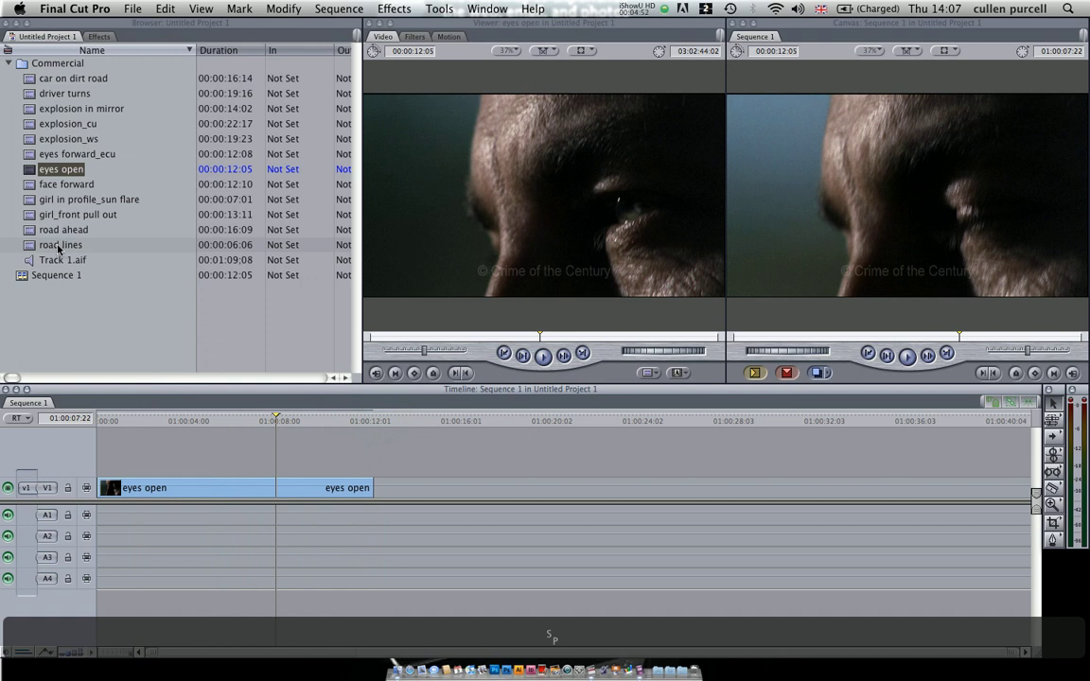
Step: Overwrite the car on dirt road clip into Sequence 1 from the playhead and play the sequence across the cut
left_click(35, 93)
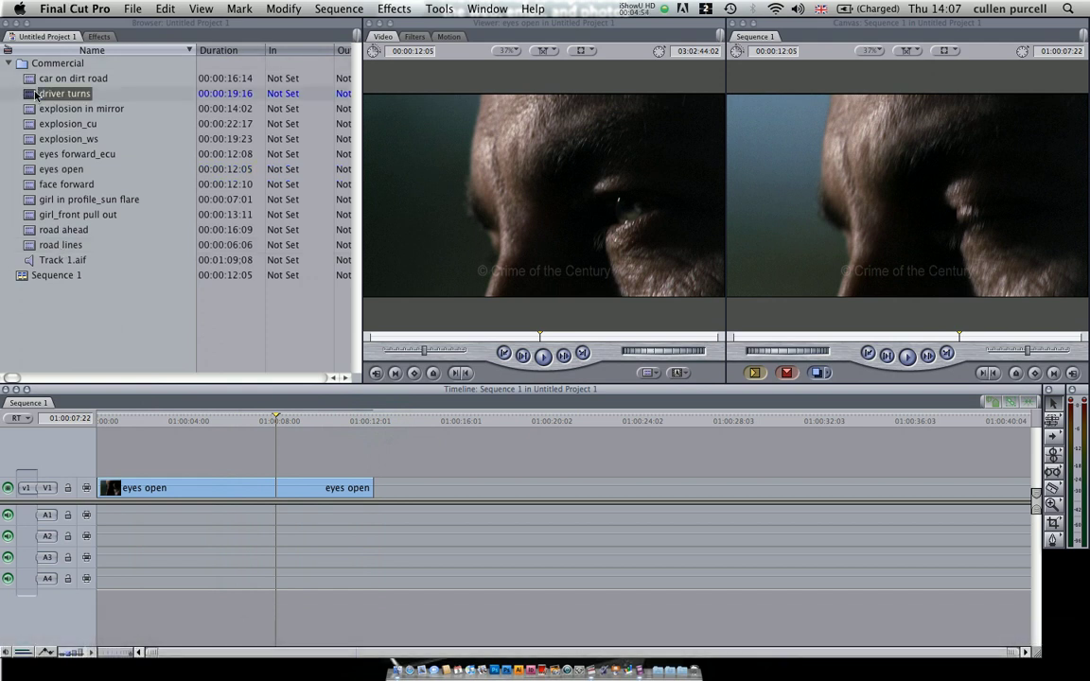
left_click_drag(35, 93, 211, 165)
left_click(30, 82)
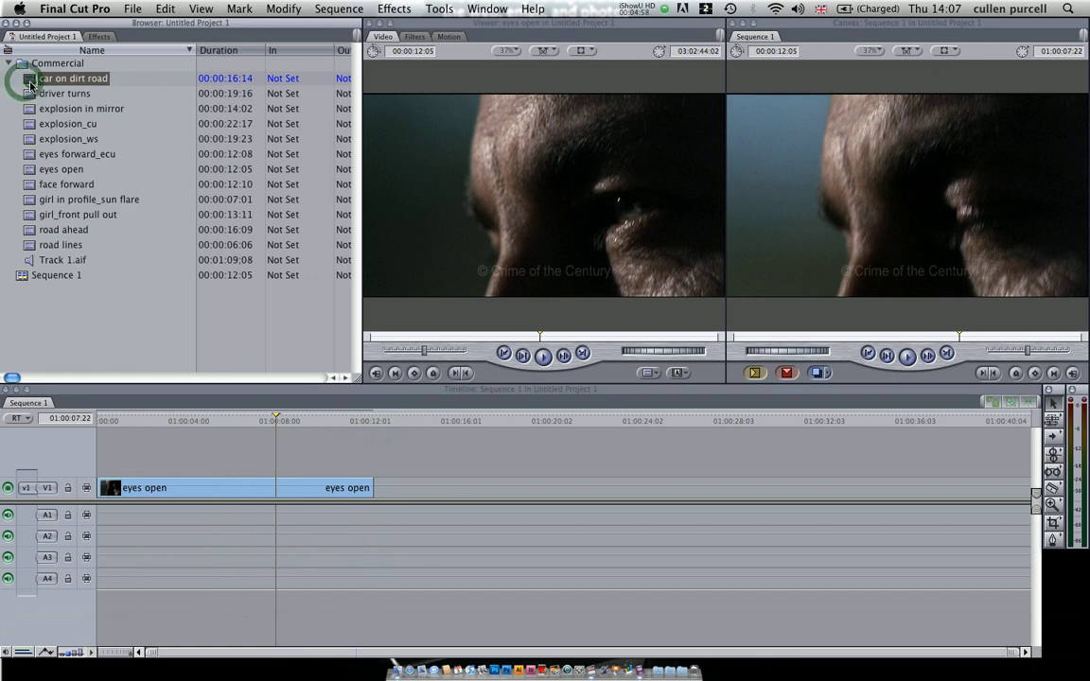
double_click(29, 83)
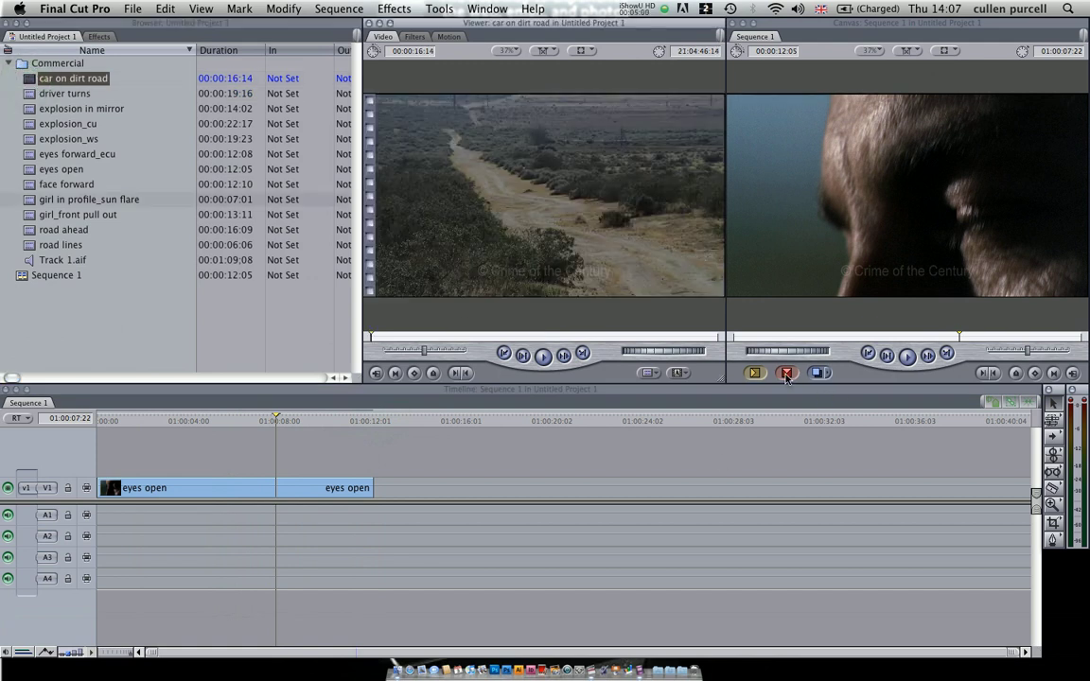
left_click(786, 375)
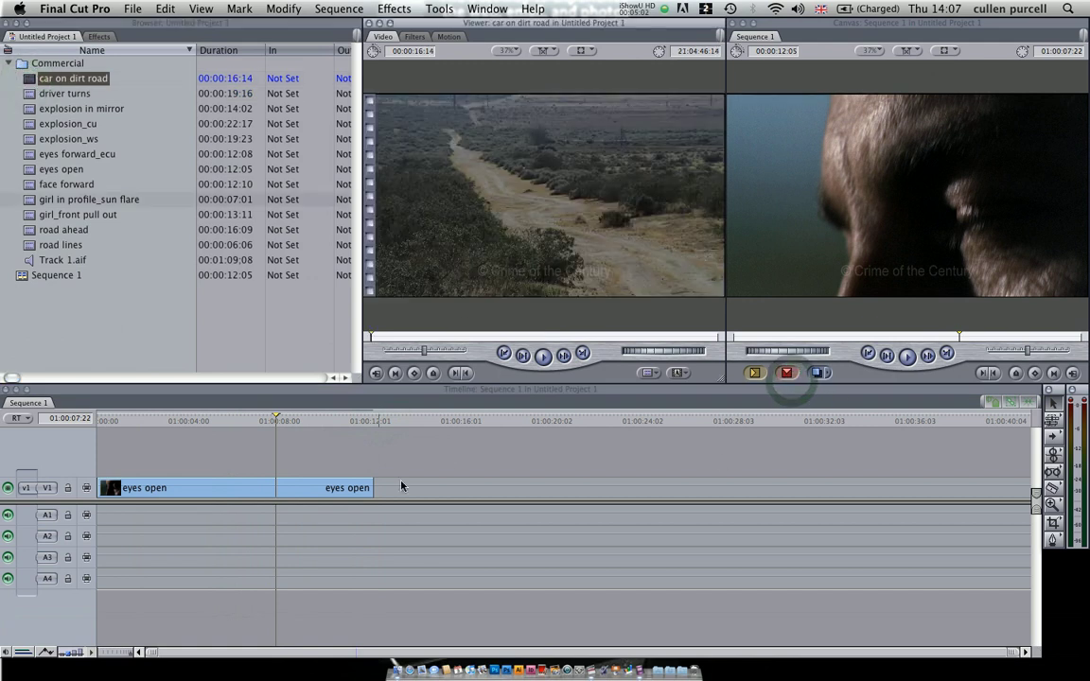
left_click(786, 374)
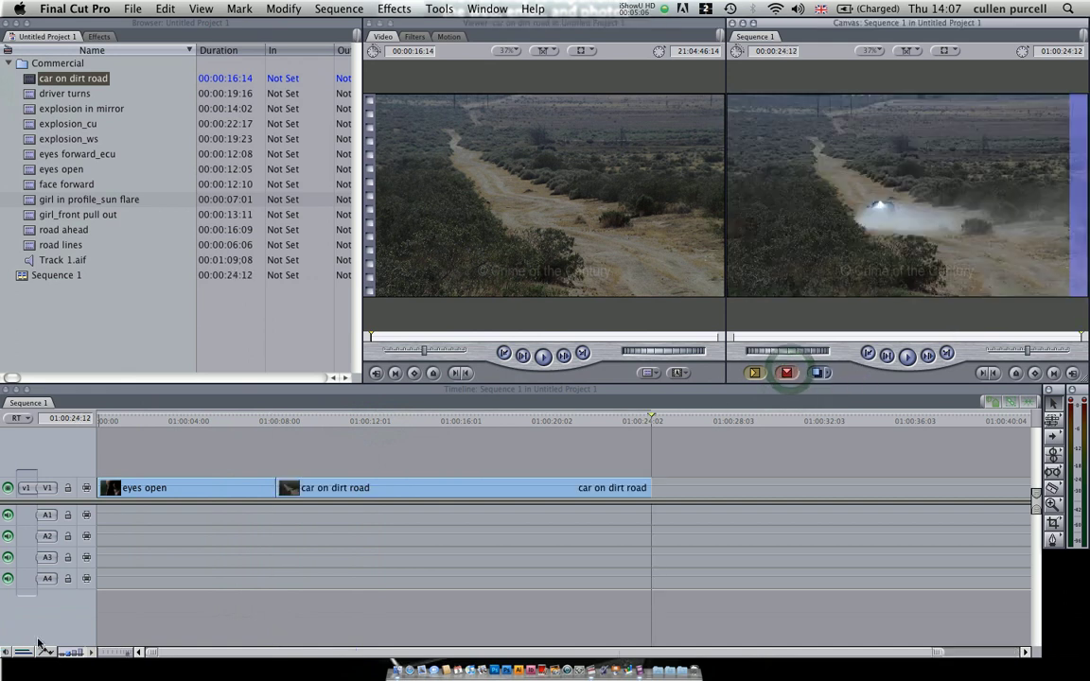
left_click(242, 418)
key("space")
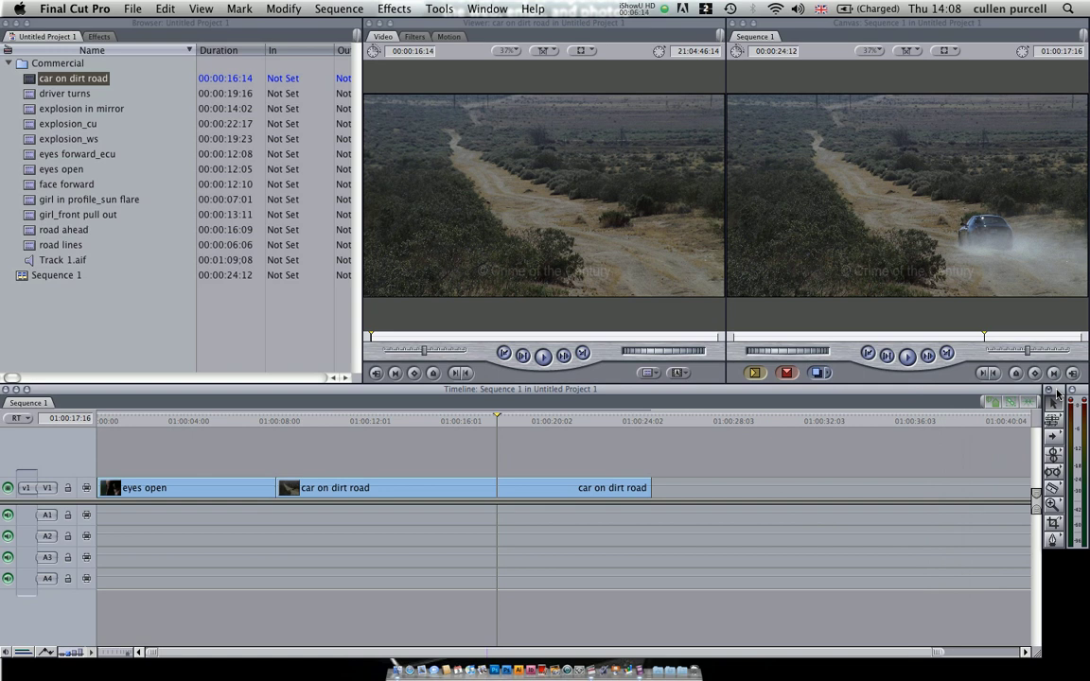
Step: Pick the Razor Blade tool and switch from it to the Crop tool
left_click(1054, 488)
left_click(1053, 527)
mouse_move(1085, 399)
left_mouse_down()
mouse_move(484, 409)
mouse_move(708, 434)
mouse_move(1052, 430)
mouse_move(919, 367)
mouse_move(1086, 397)
left_mouse_up()
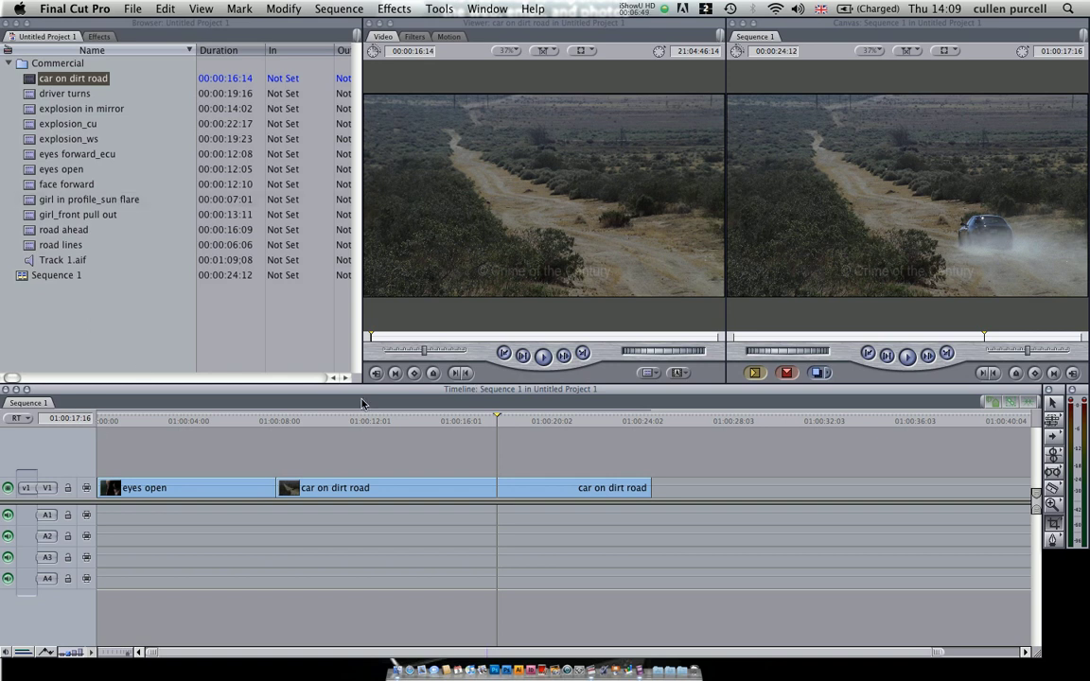
Step: Insert Track 1.aif at the start of audio tracks A1 and A2, and move the eyes open and car on dirt road clips back above the music
left_click_drag(34, 259, 102, 455)
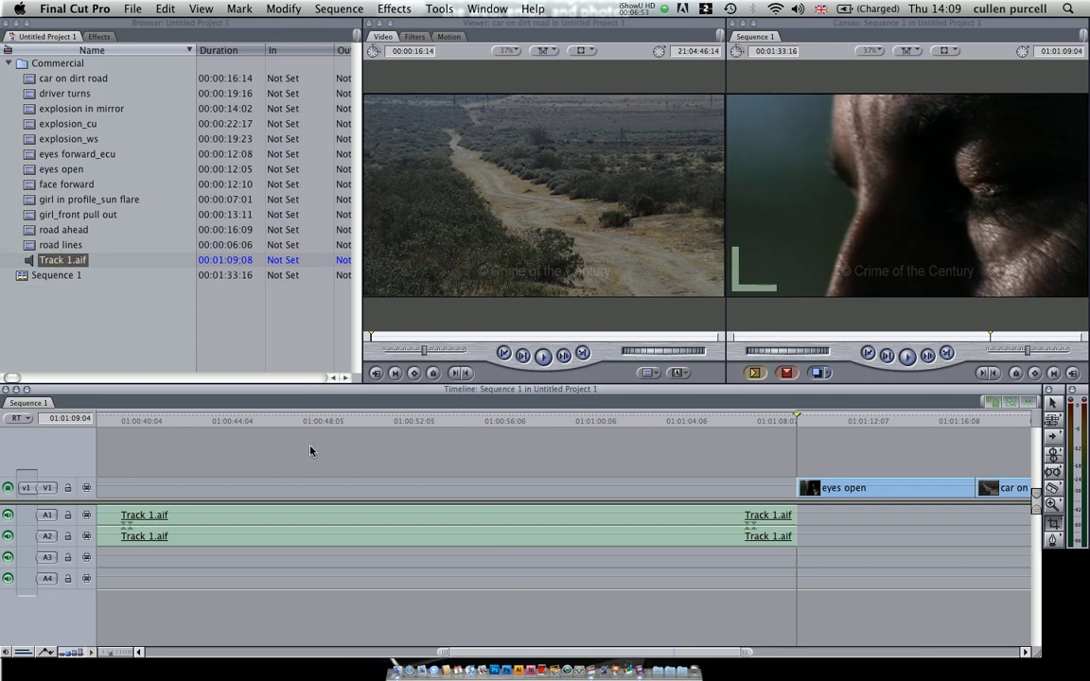
left_click_drag(833, 488, 104, 485)
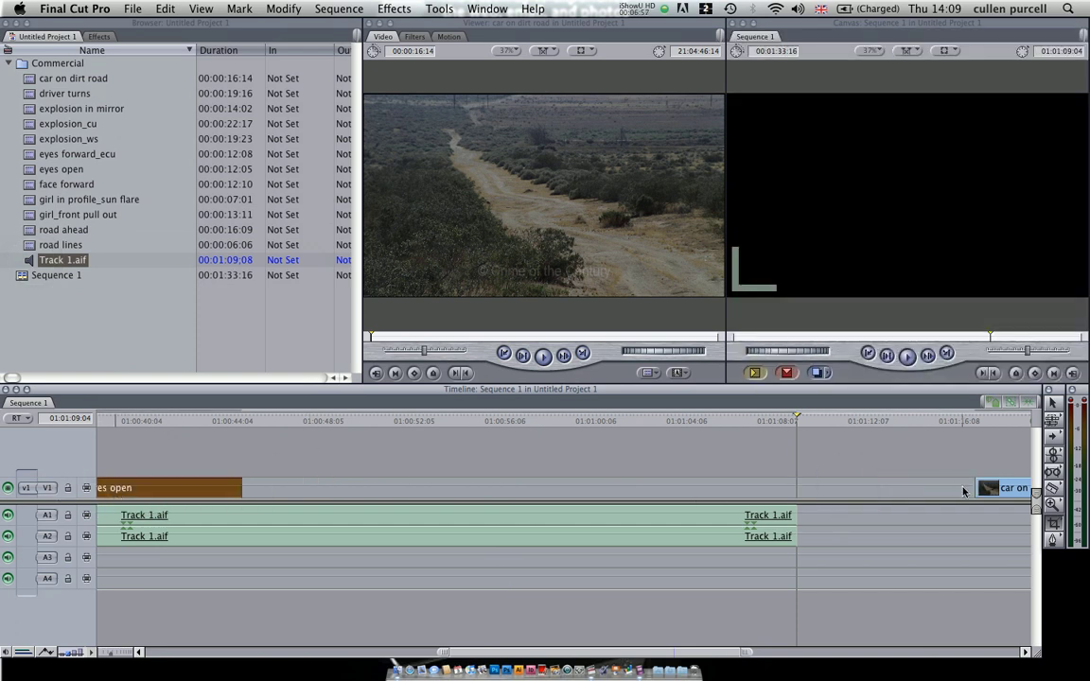
left_click_drag(994, 487, 279, 487)
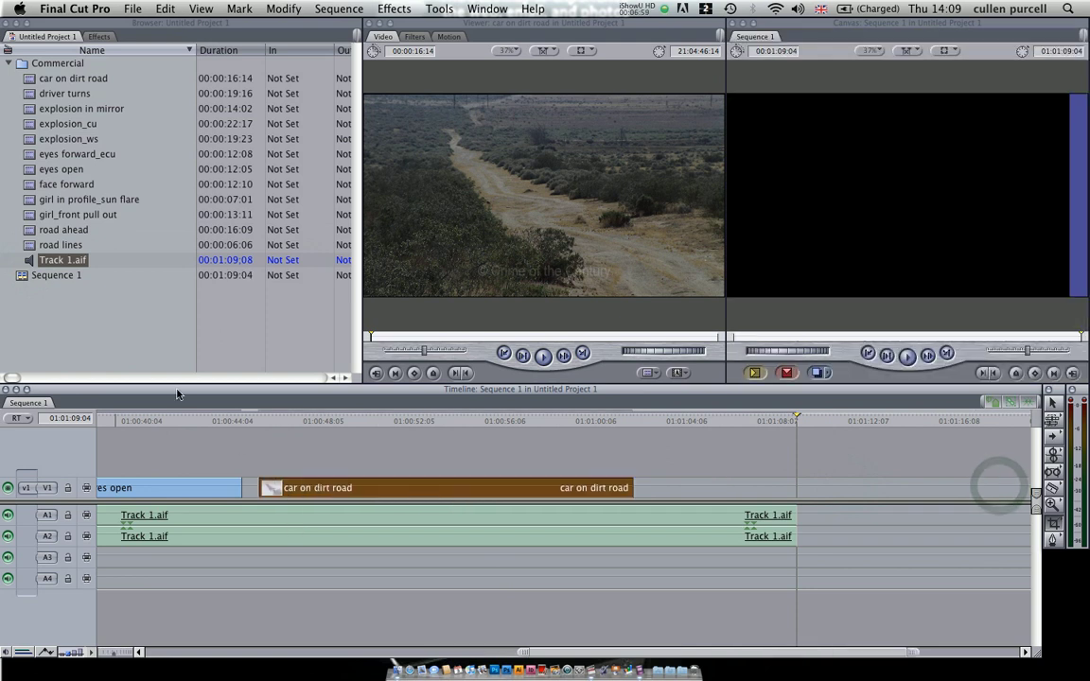
Step: Play the sequence from 01:00:42:00, pause and step through frames near 01:00:44:21, and continue to 01:00:46:10
left_click(182, 421)
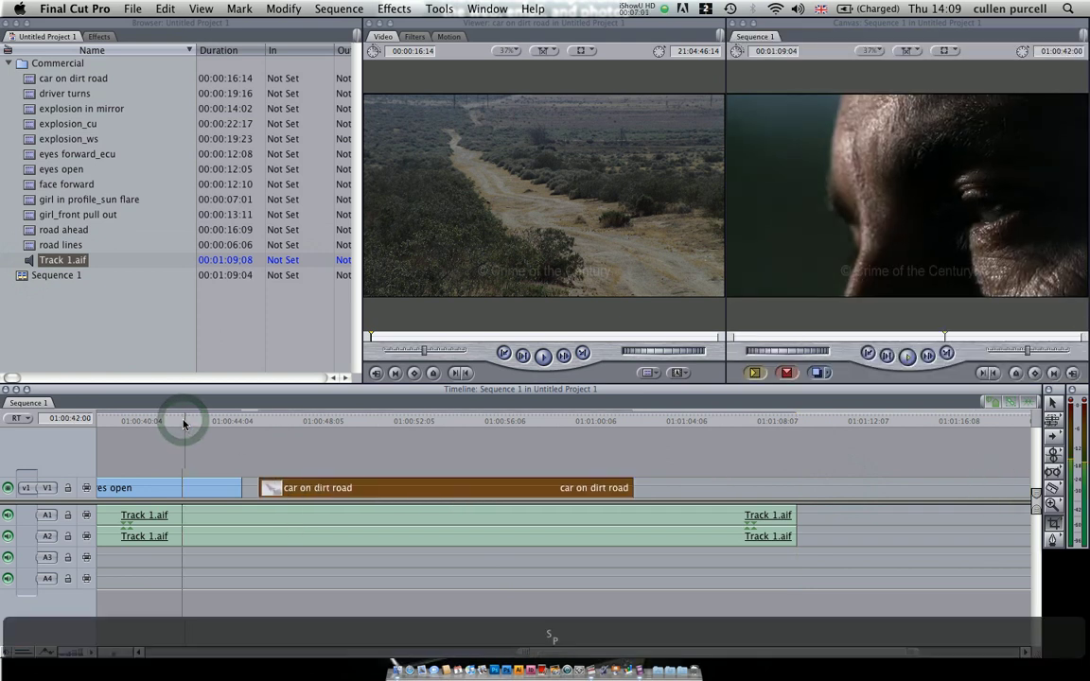
key("space")
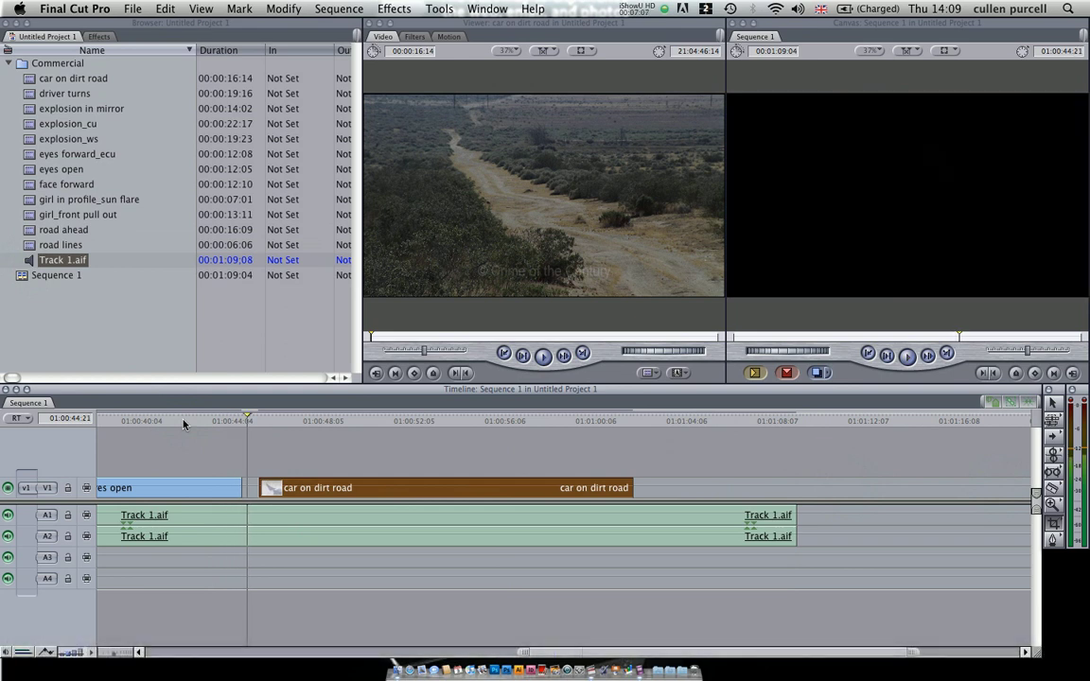
key("Right")
key("Right")
key("Right")
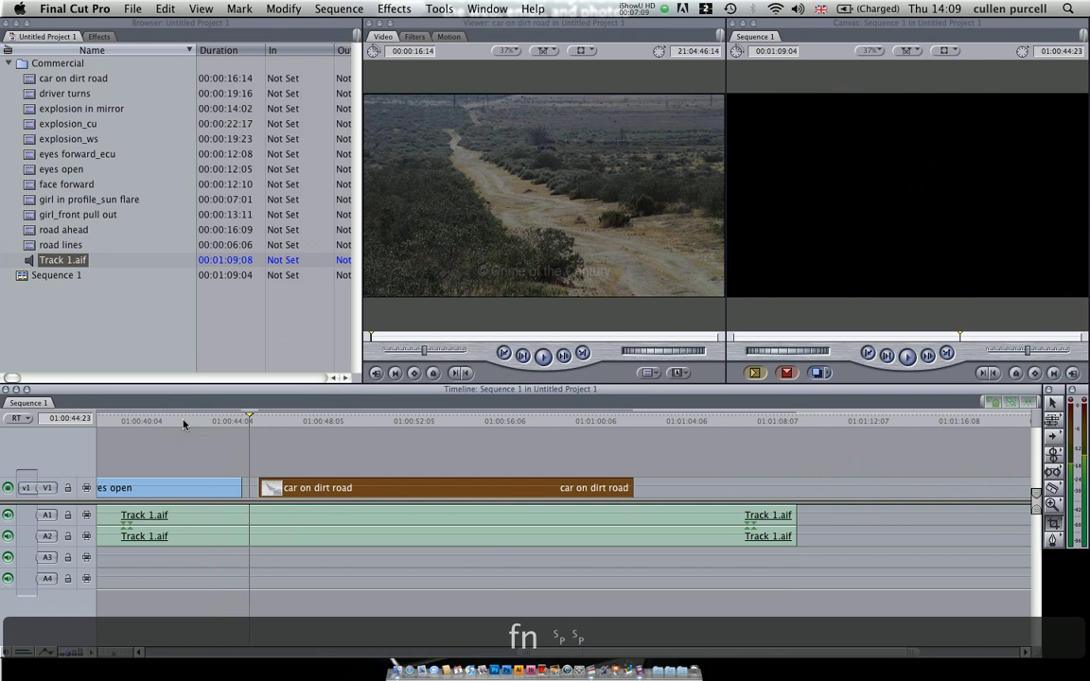
key("space")
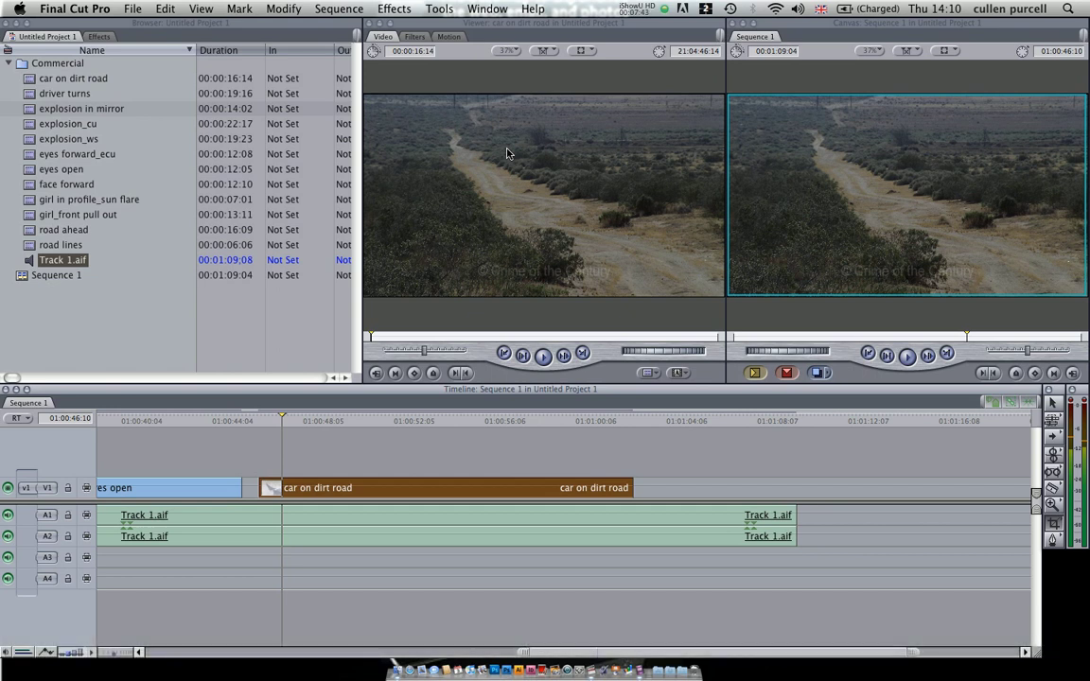
Step: Open the explosion in mirror clip in the Viewer, play its opening moments and activate the Razor Blade tool
left_click(183, 34)
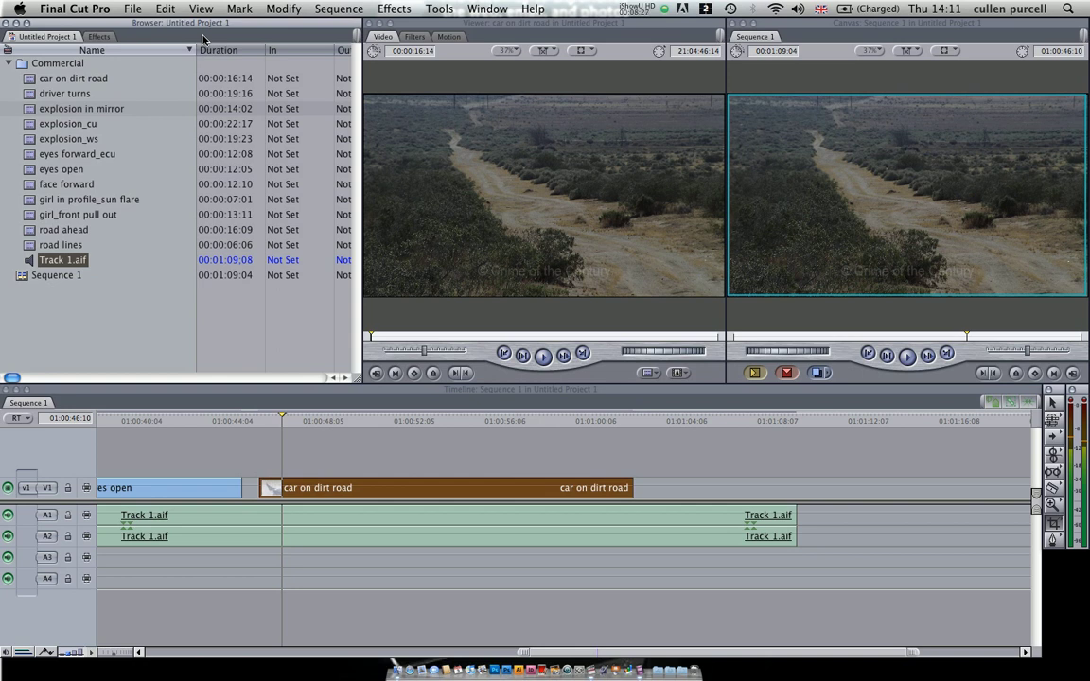
double_click(29, 111)
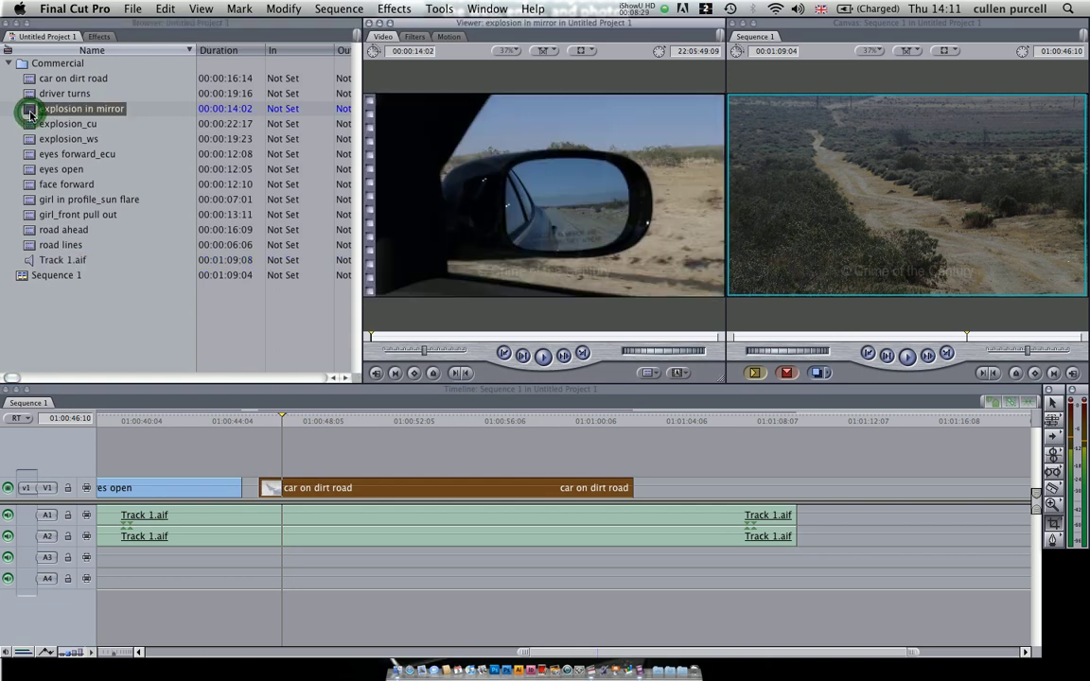
key("b")
key("space")
key("space")
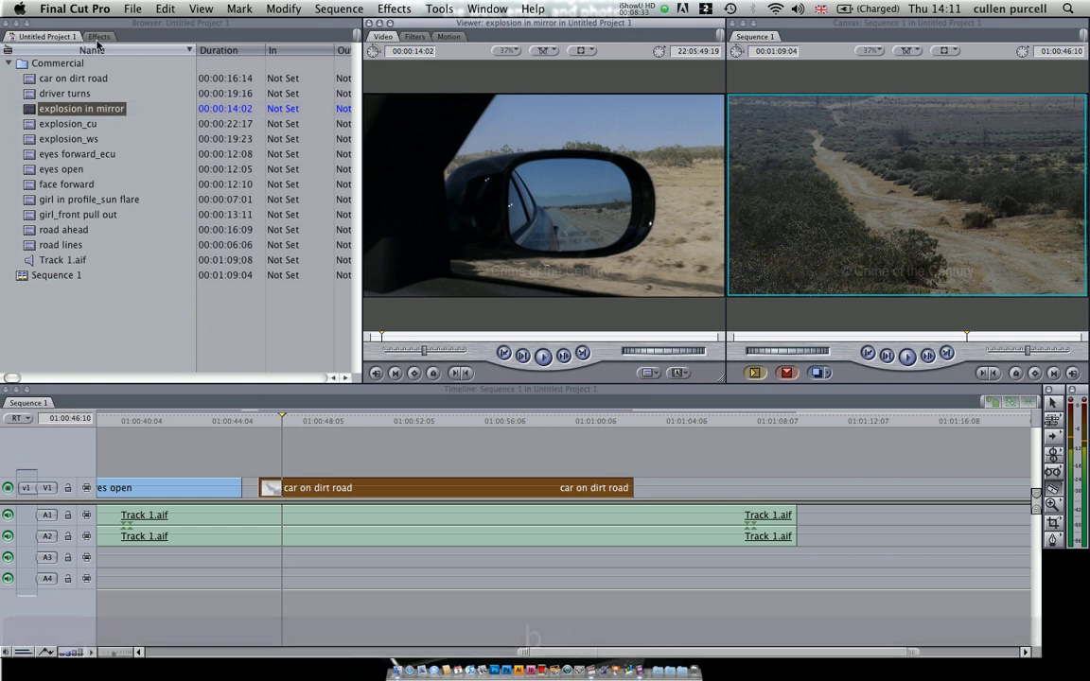
Step: Apply the Color Key video filter to the car on dirt road clip in the sequence and open that clip's Motion settings
left_click(99, 36)
left_click(8, 62)
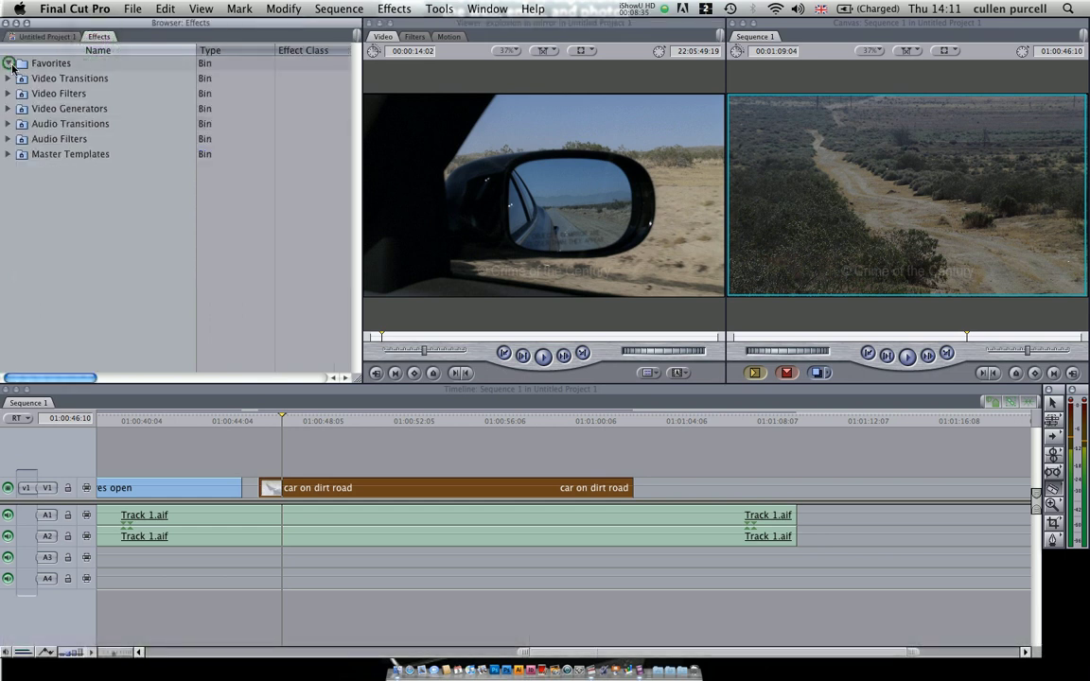
left_click_drag(57, 274, 366, 491)
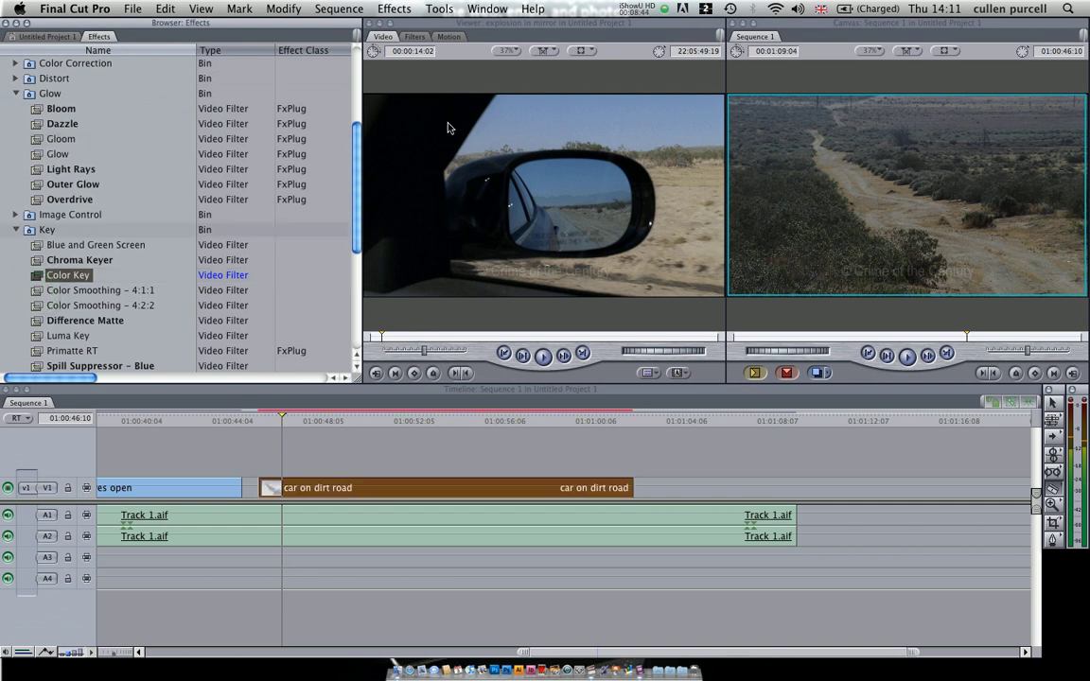
left_click(448, 36)
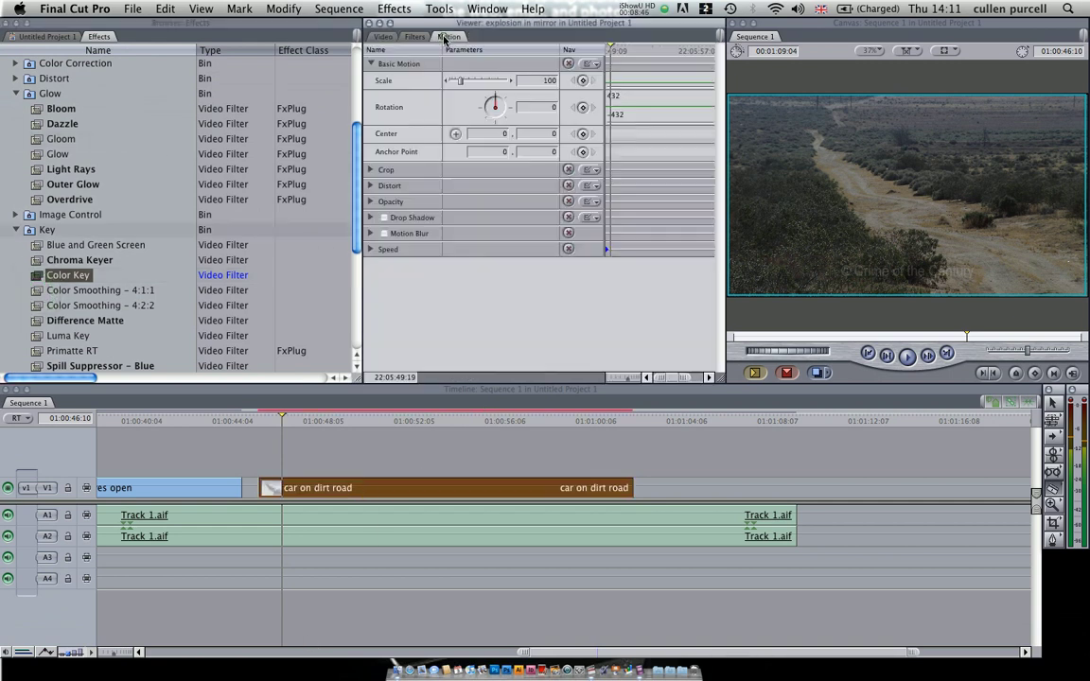
double_click(369, 483)
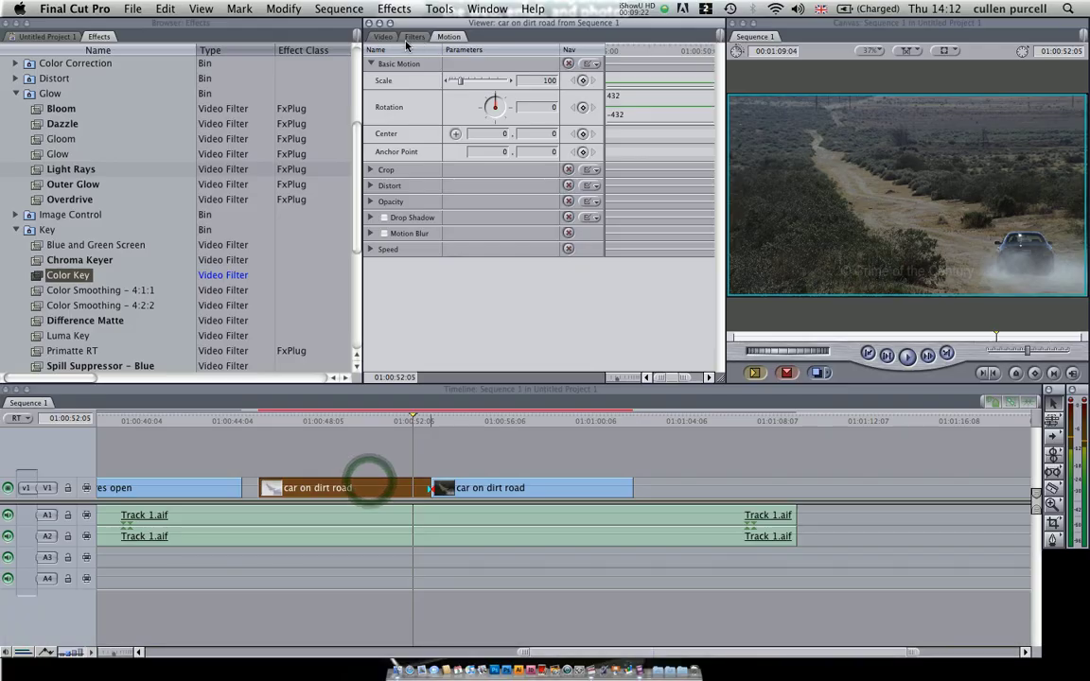
Step: Delete the duplicate Color Key - 2 filter from the car on dirt road clip and set the remaining filter's color to bright green
left_click(406, 39)
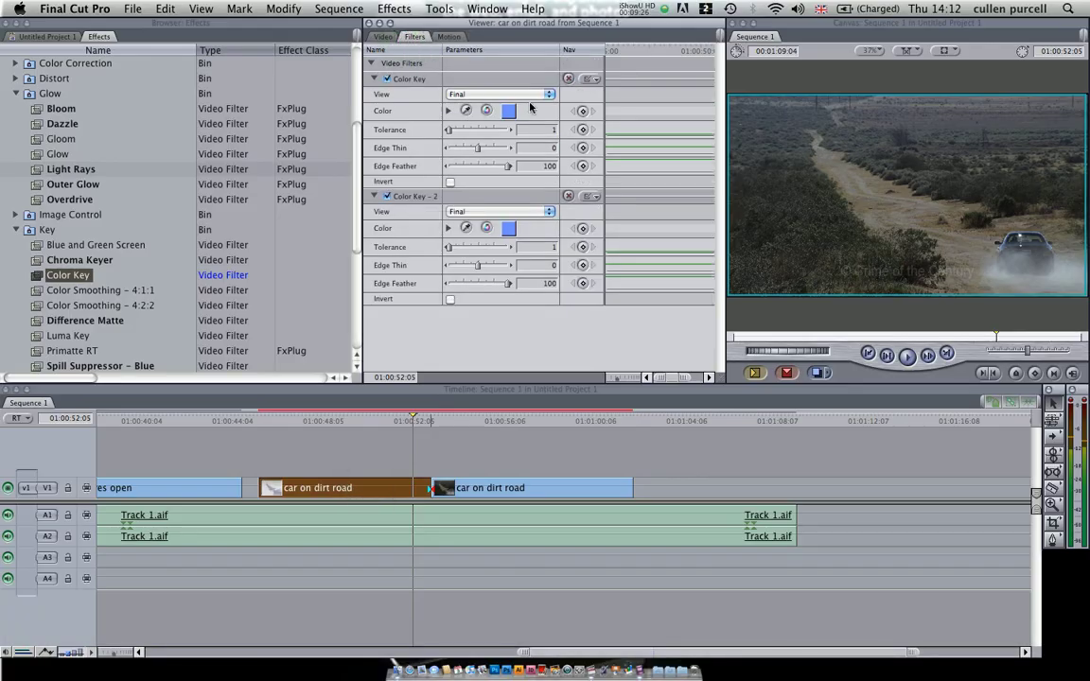
left_click(452, 198)
key("BackSpace")
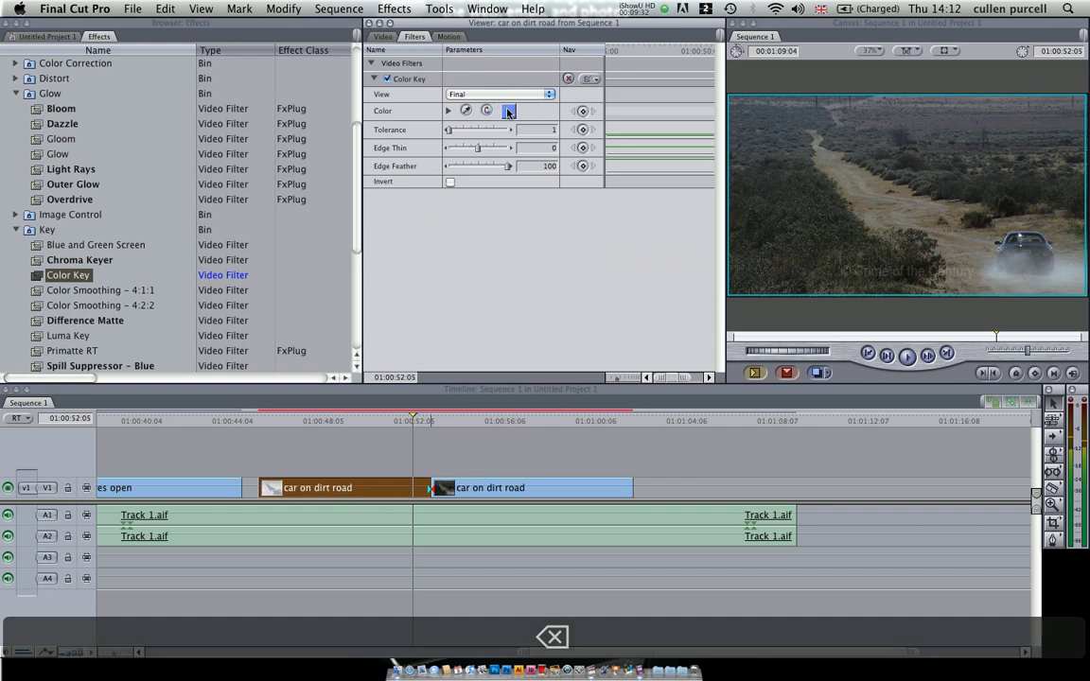
left_click(508, 110)
left_click_drag(492, 251, 530, 208)
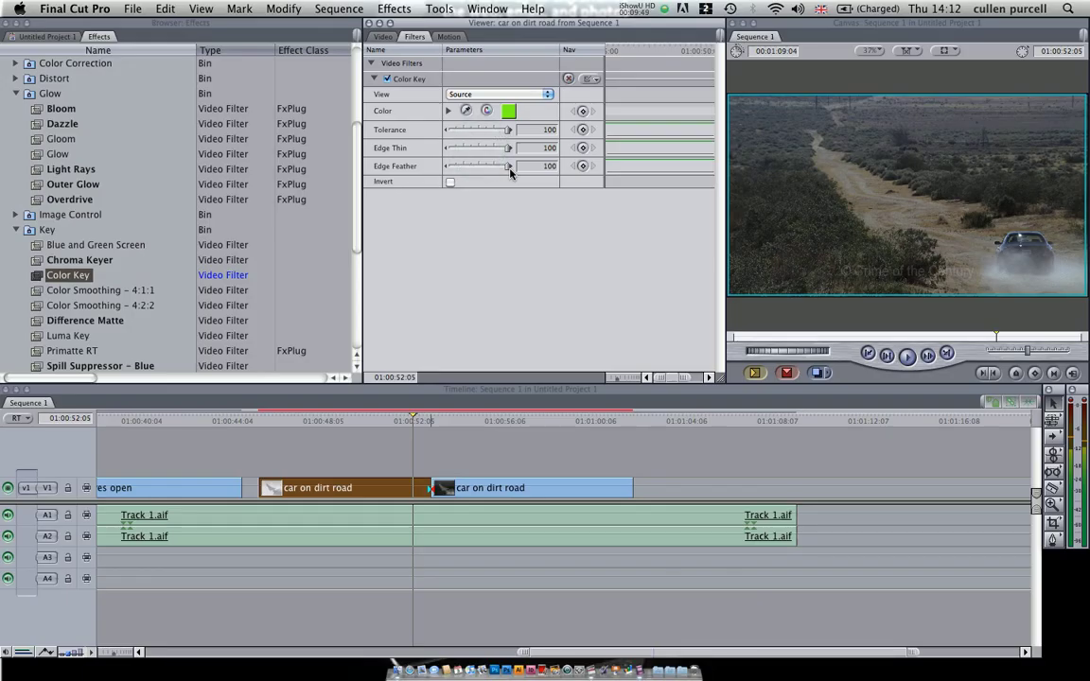